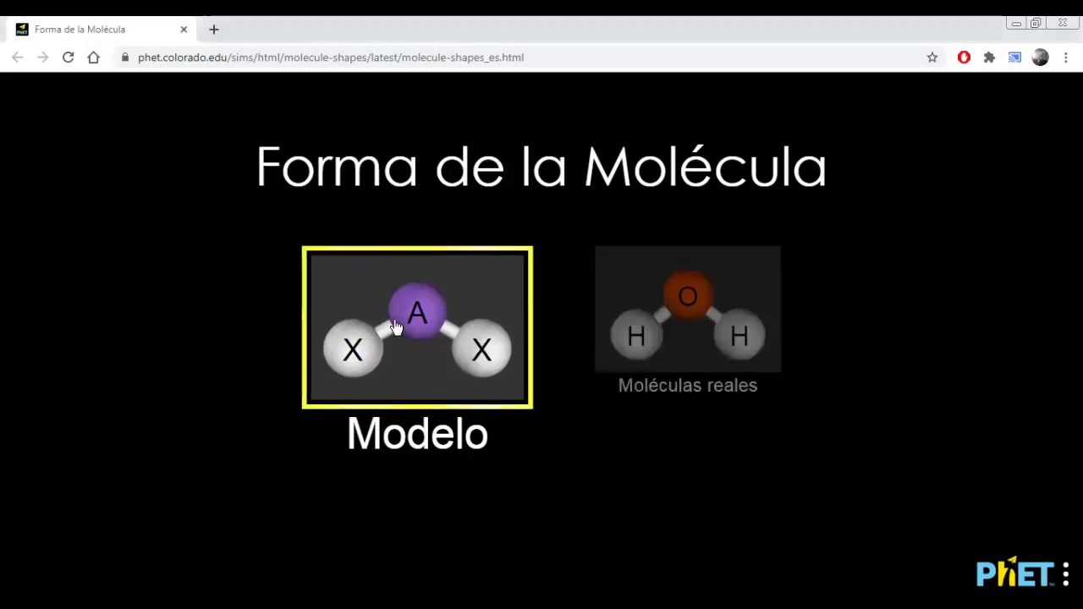
Step: Open the Modelo simulation and display the molecule geometry name and bond angles for the two-bond molecule
{"action": "left_click", "coordinate": [393, 320]}
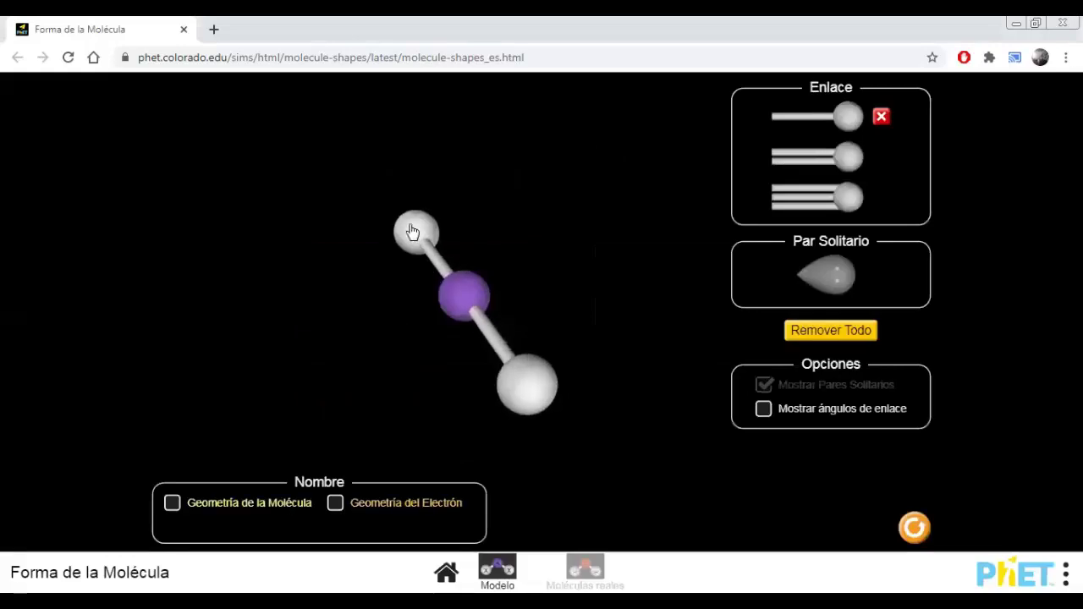
{"action": "left_click_drag", "start_coordinate": [414, 233], "coordinate": [371, 310]}
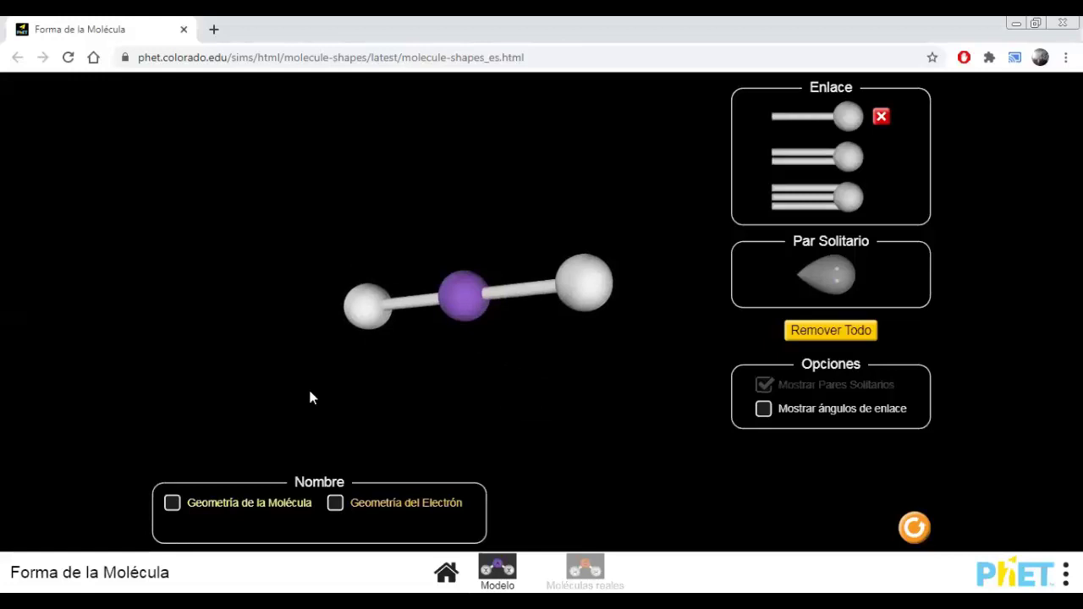
{"action": "left_click_drag", "start_coordinate": [396, 310], "coordinate": [341, 328]}
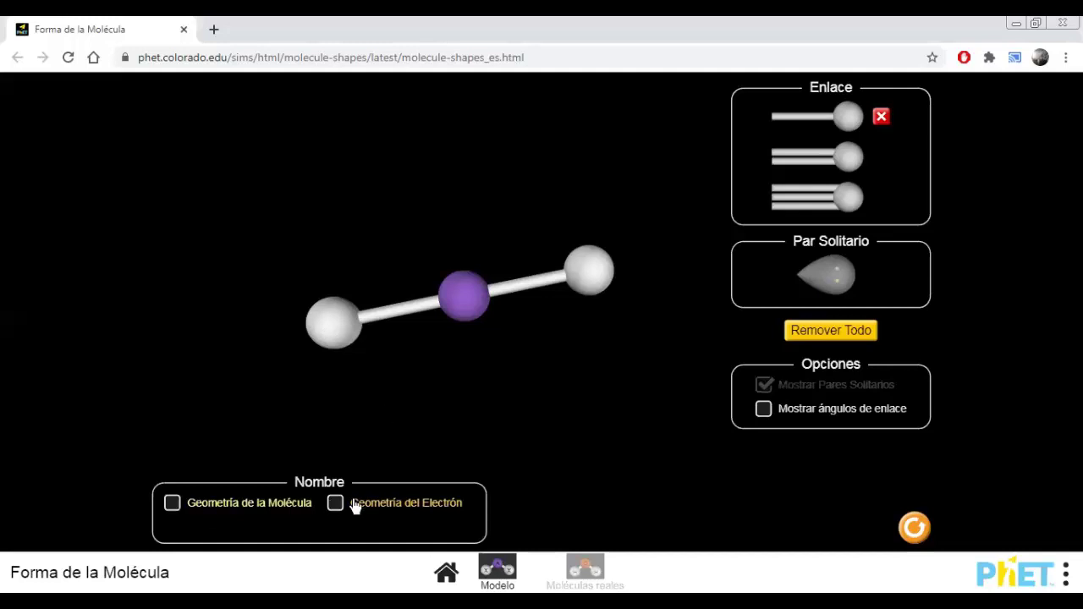
{"action": "left_click", "coordinate": [179, 505]}
{"action": "left_click", "coordinate": [764, 409]}
{"action": "left_click_drag", "start_coordinate": [561, 258], "coordinate": [593, 283]}
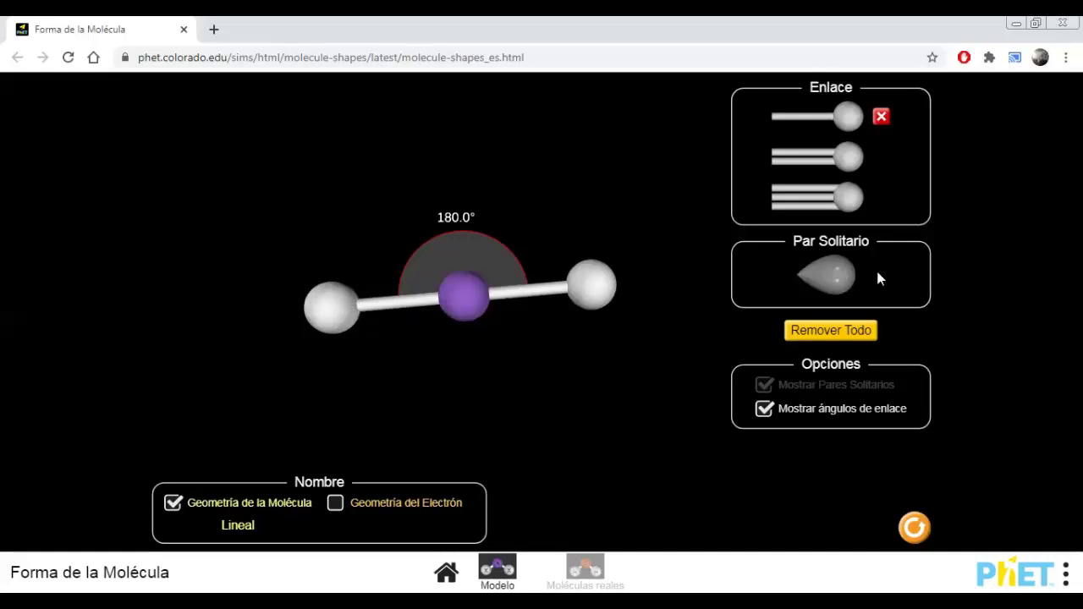
Step: Add a lone pair to the central atom of the two-bond molecule and examine the bond angle from several sides
{"action": "left_click_drag", "start_coordinate": [829, 278], "coordinate": [480, 316]}
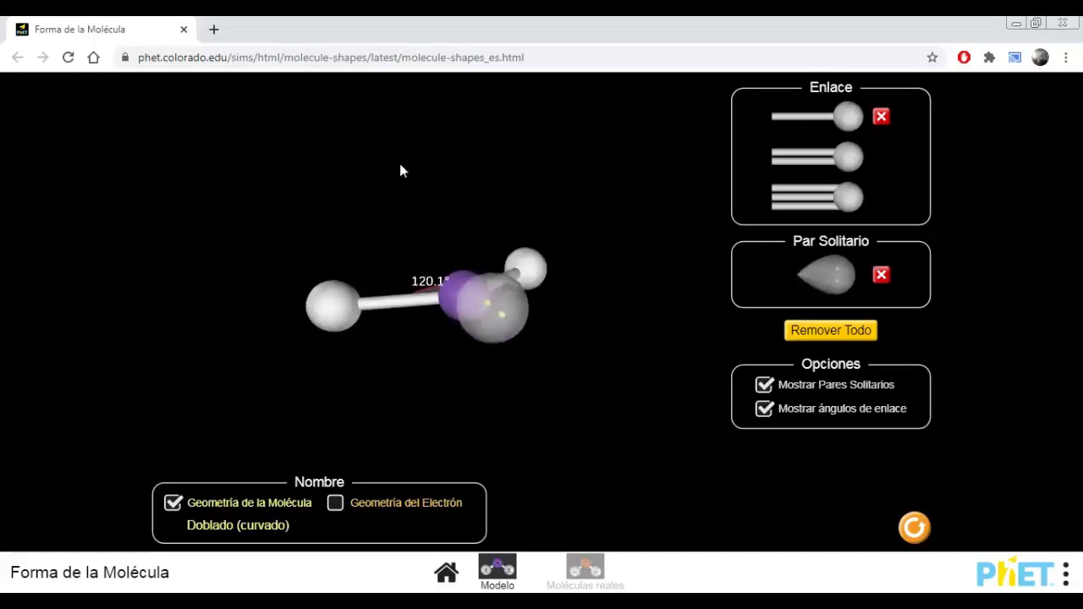
{"action": "left_click_drag", "start_coordinate": [400, 163], "coordinate": [463, 305]}
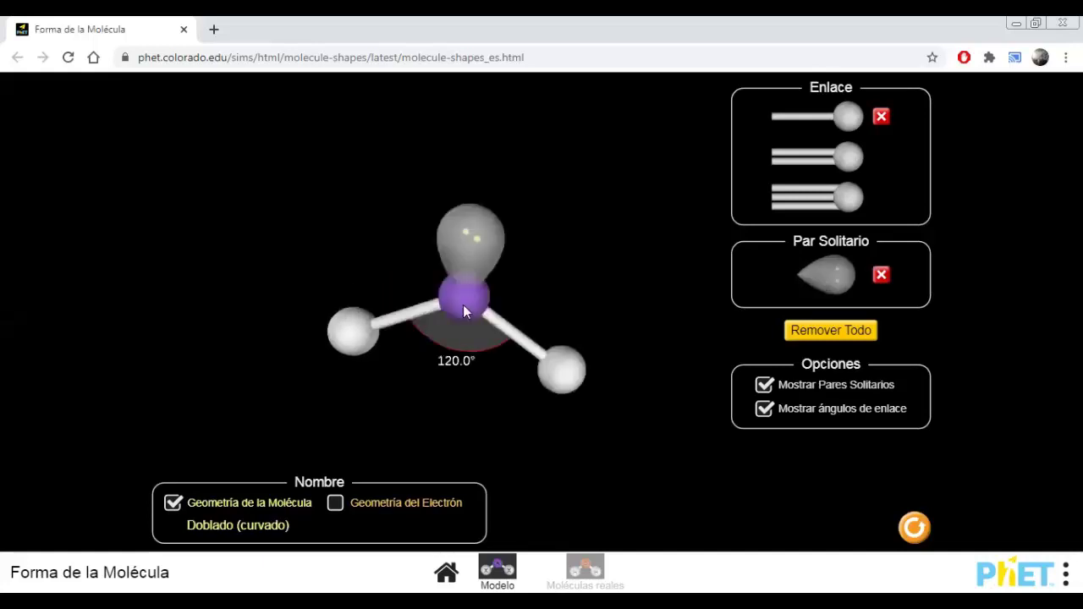
{"action": "left_click", "coordinate": [566, 387]}
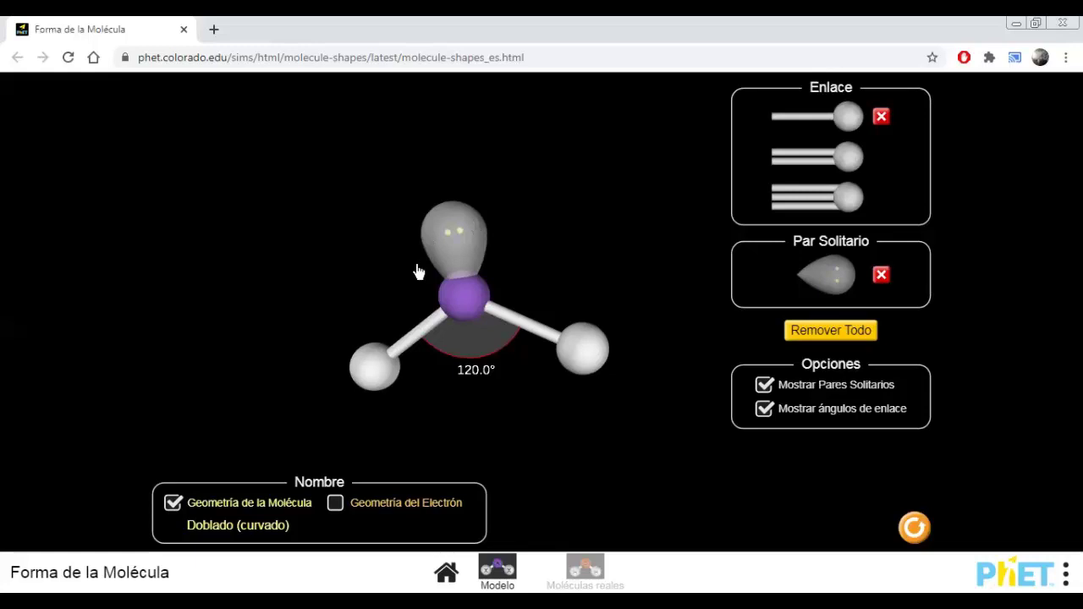
{"action": "left_click_drag", "start_coordinate": [536, 225], "coordinate": [305, 225]}
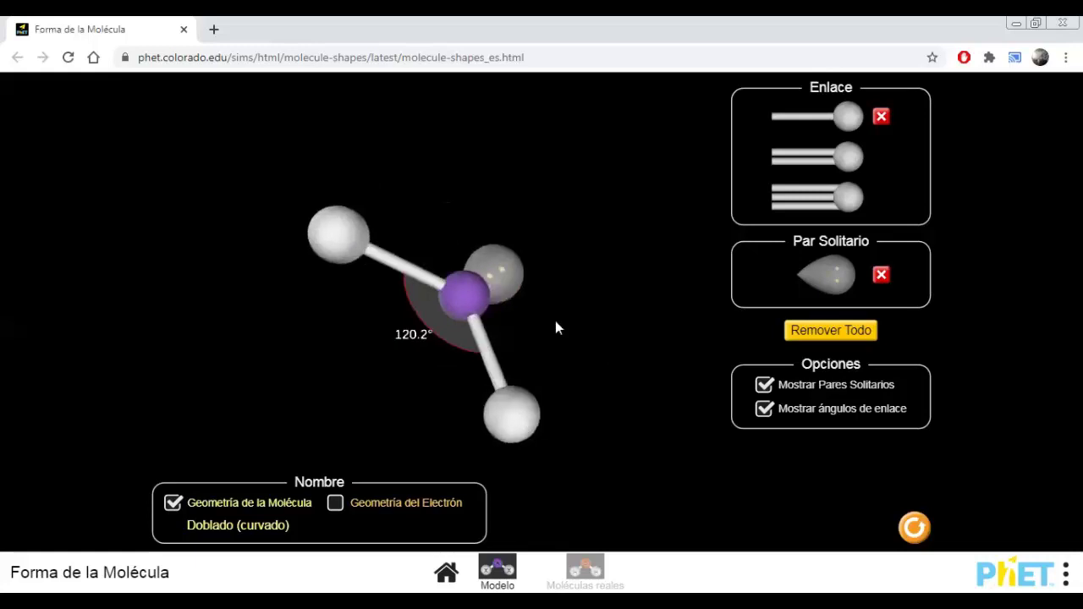
{"action": "left_click_drag", "start_coordinate": [559, 345], "coordinate": [452, 246]}
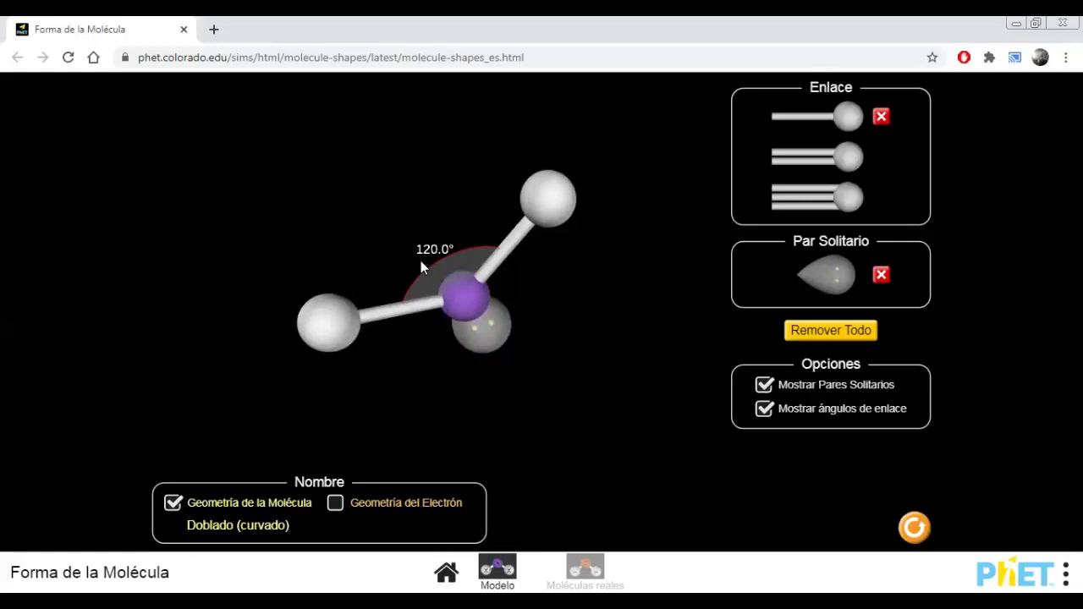
{"action": "left_click_drag", "start_coordinate": [554, 448], "coordinate": [644, 286]}
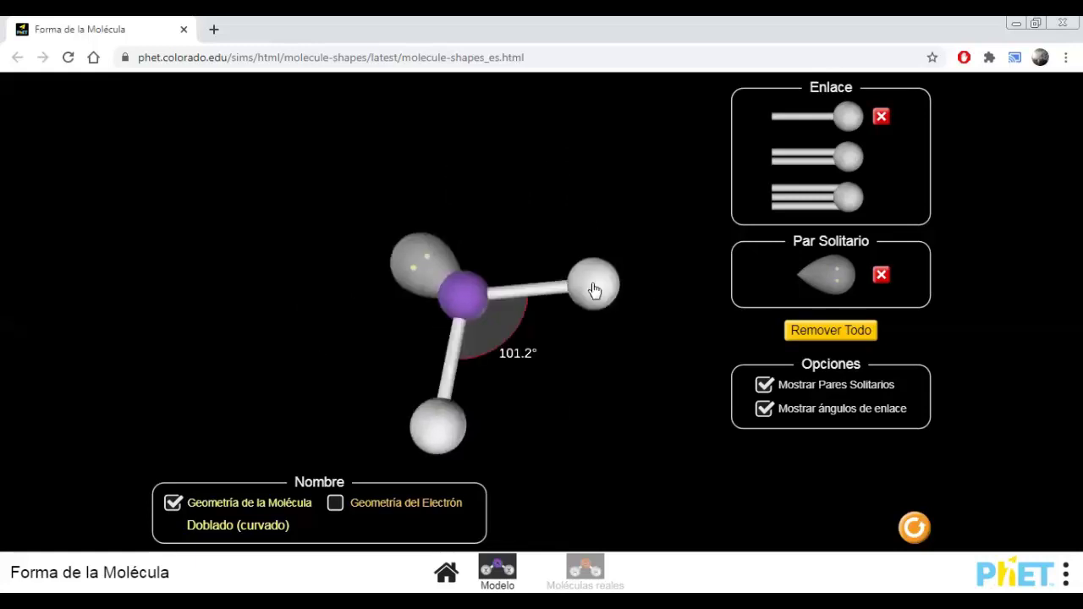
{"action": "left_click_drag", "start_coordinate": [614, 402], "coordinate": [460, 267]}
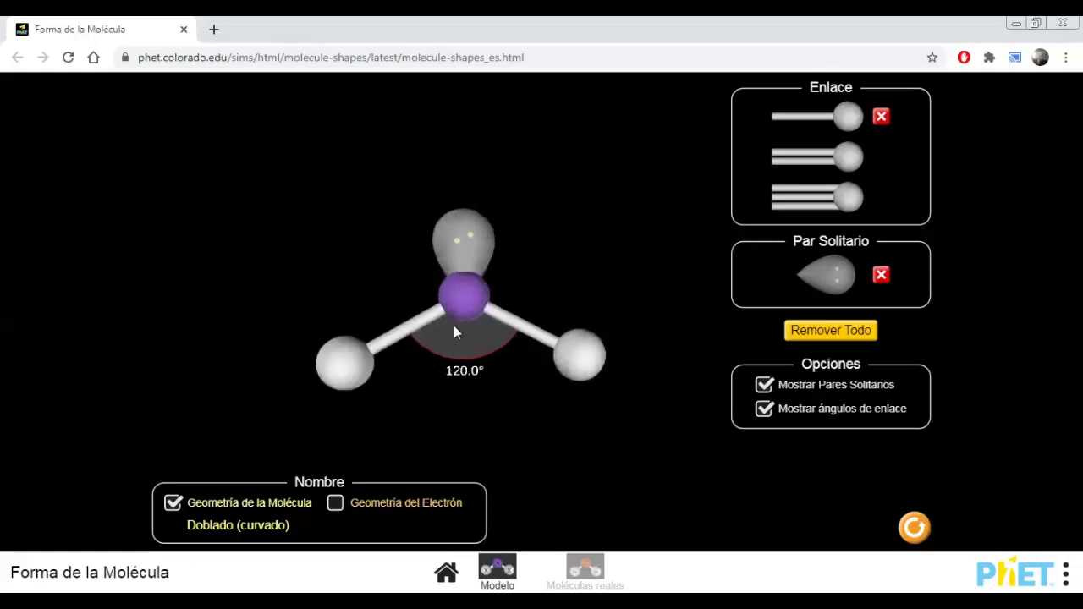
{"action": "left_click_drag", "start_coordinate": [454, 330], "coordinate": [416, 315]}
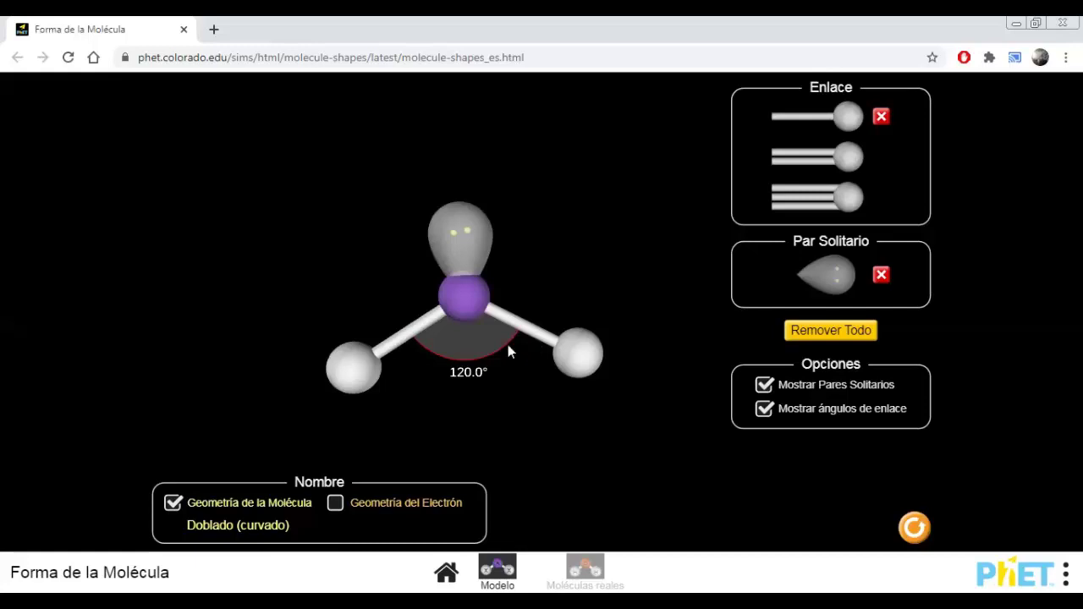
Step: Add a second lone pair to the central atom and examine how the bonds and lone pairs are arranged
{"action": "left_click", "coordinate": [841, 274]}
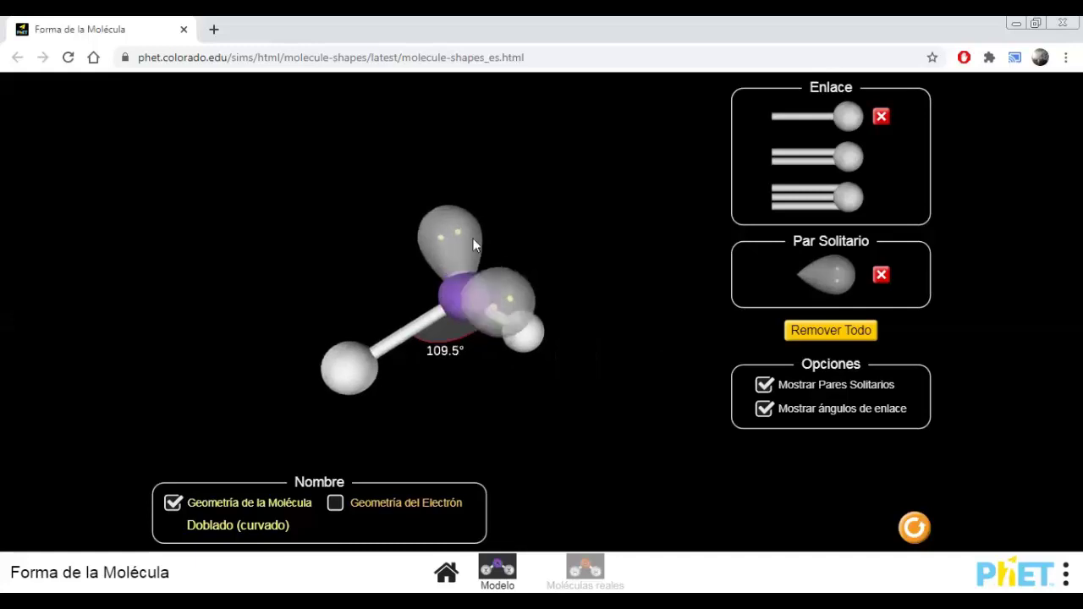
{"action": "left_click_drag", "start_coordinate": [348, 237], "coordinate": [568, 399]}
{"action": "mouse_move", "coordinate": [452, 316]}
{"action": "left_mouse_down"}
{"action": "mouse_move", "coordinate": [453, 301]}
{"action": "mouse_move", "coordinate": [458, 311]}
{"action": "left_mouse_up"}
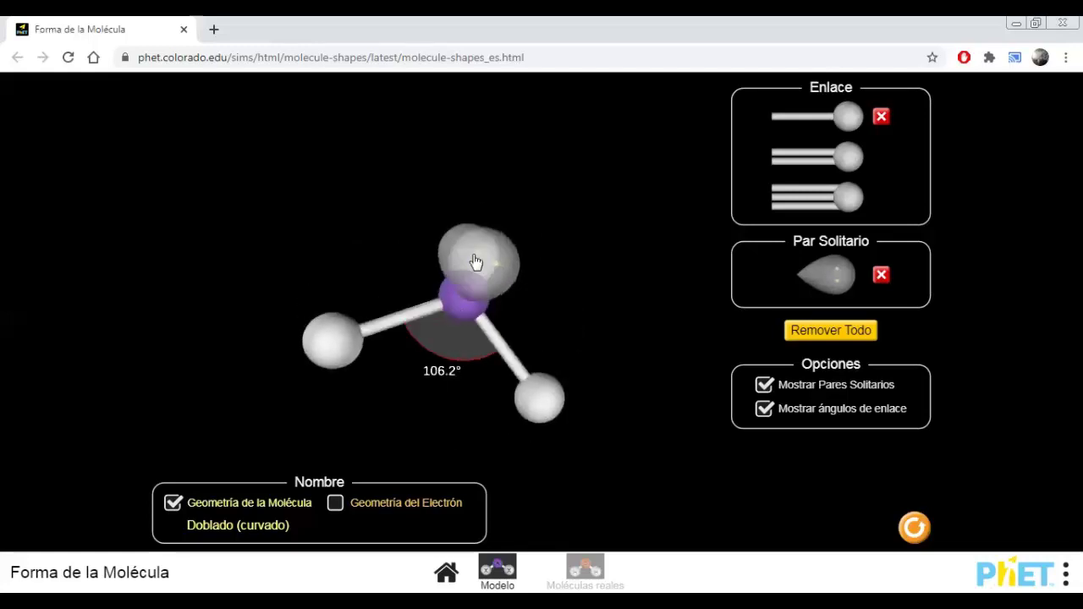
{"action": "left_click_drag", "start_coordinate": [339, 350], "coordinate": [342, 357]}
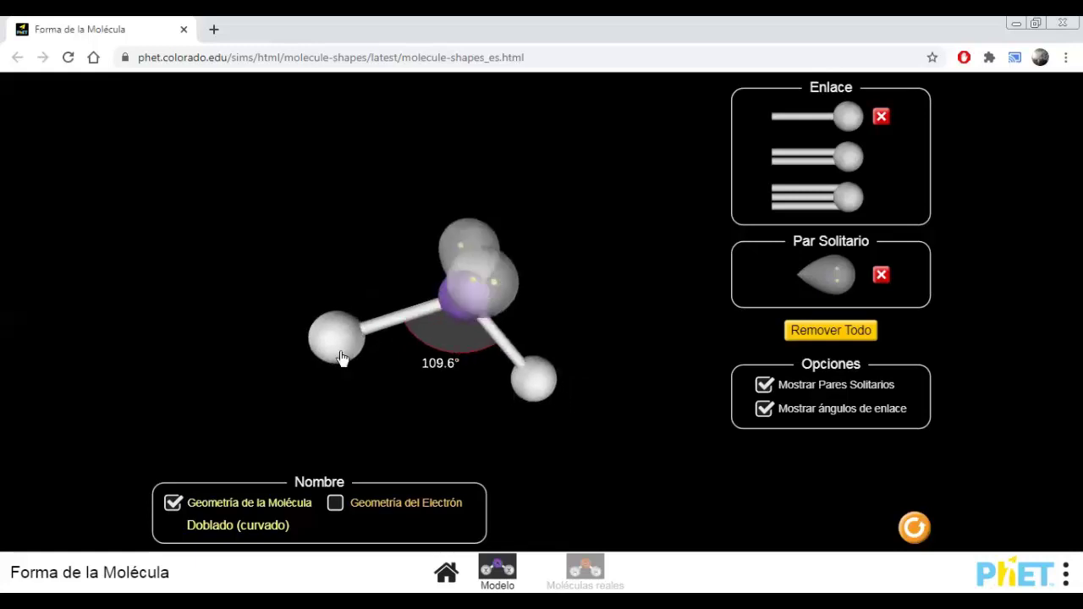
{"action": "left_click_drag", "start_coordinate": [543, 383], "coordinate": [543, 383]}
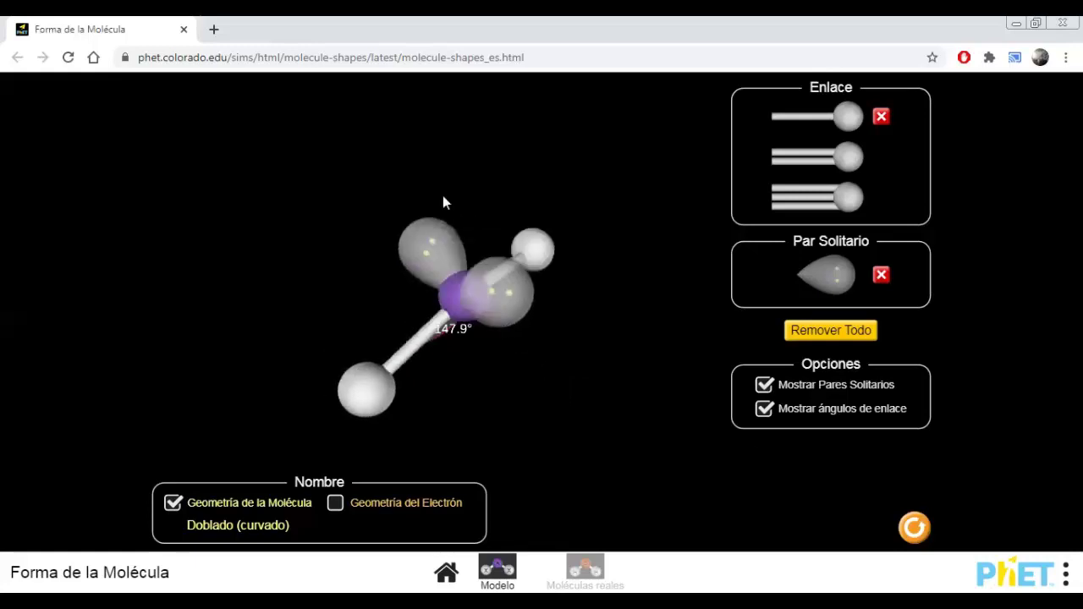
{"action": "left_click_drag", "start_coordinate": [443, 198], "coordinate": [452, 379]}
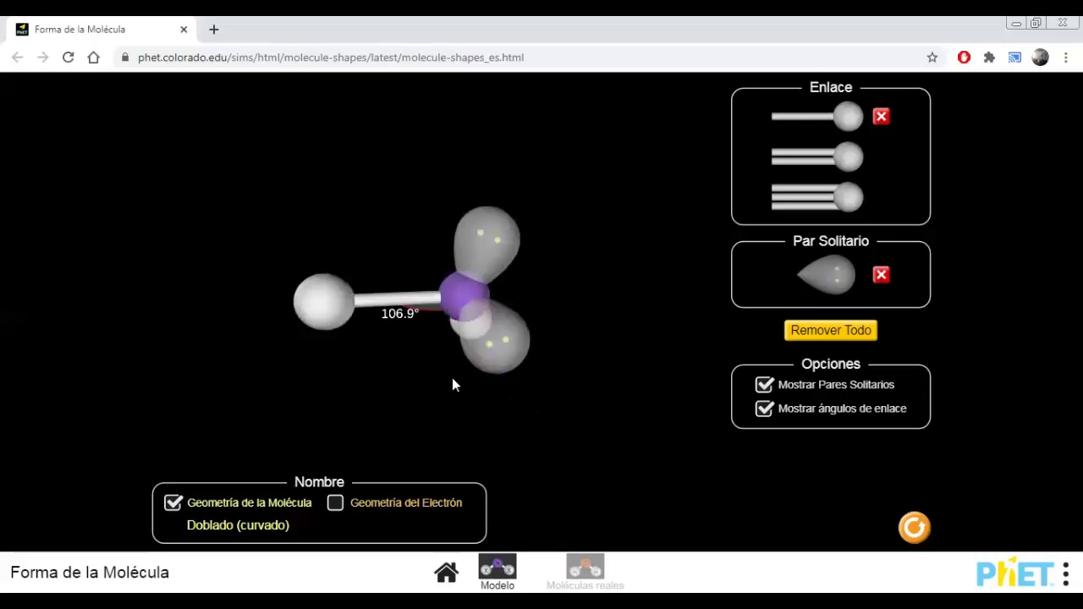
{"action": "left_click_drag", "start_coordinate": [536, 380], "coordinate": [401, 333]}
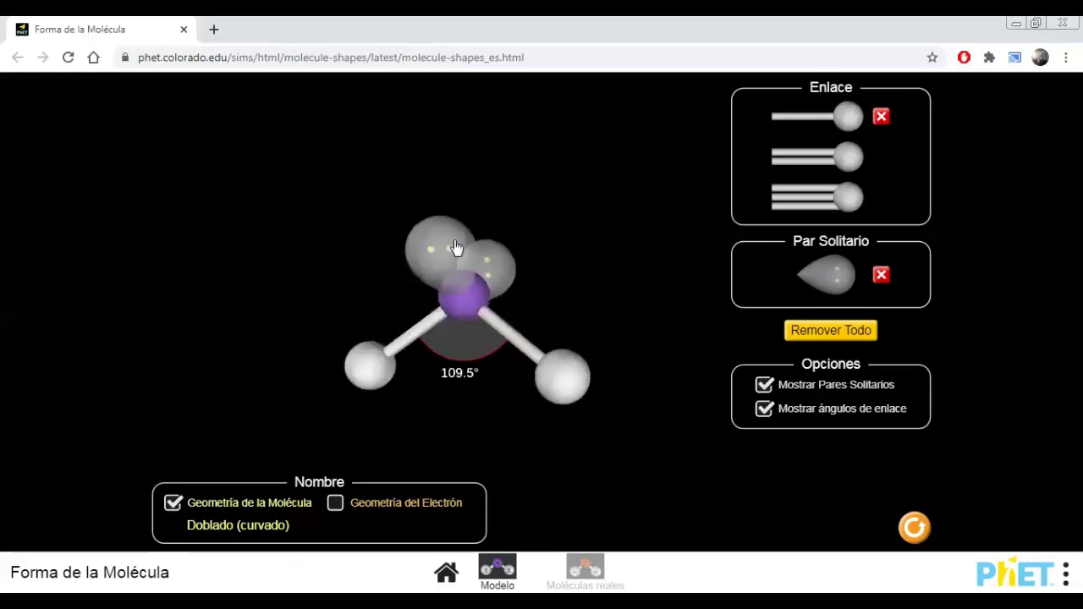
Step: Remove one lone pair and add it back to compare the bond angles, examining the molecule from all sides
{"action": "left_click", "coordinate": [881, 274]}
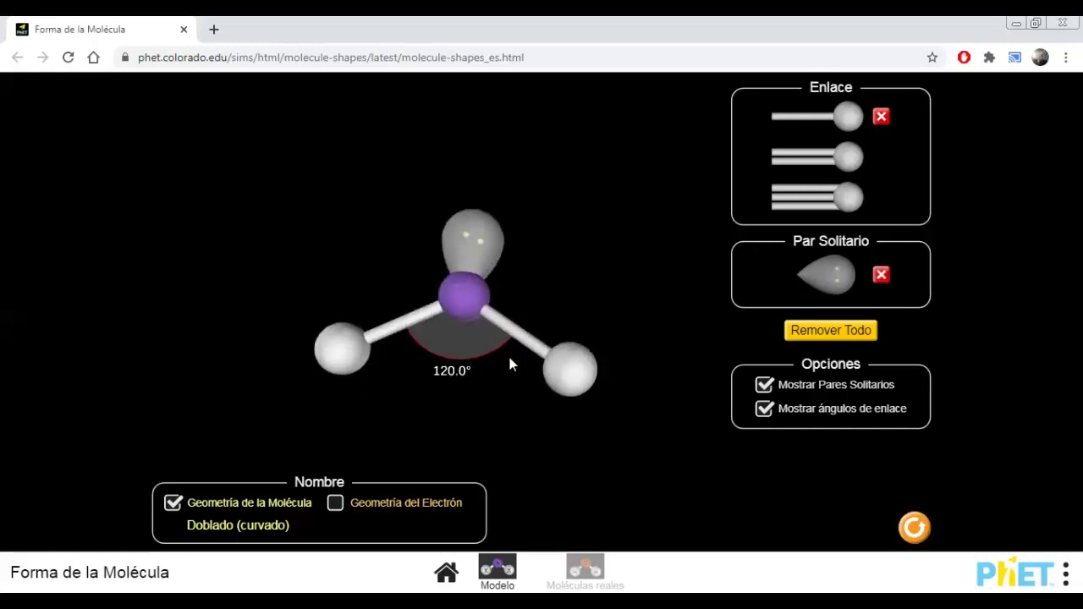
{"action": "left_click", "coordinate": [834, 279]}
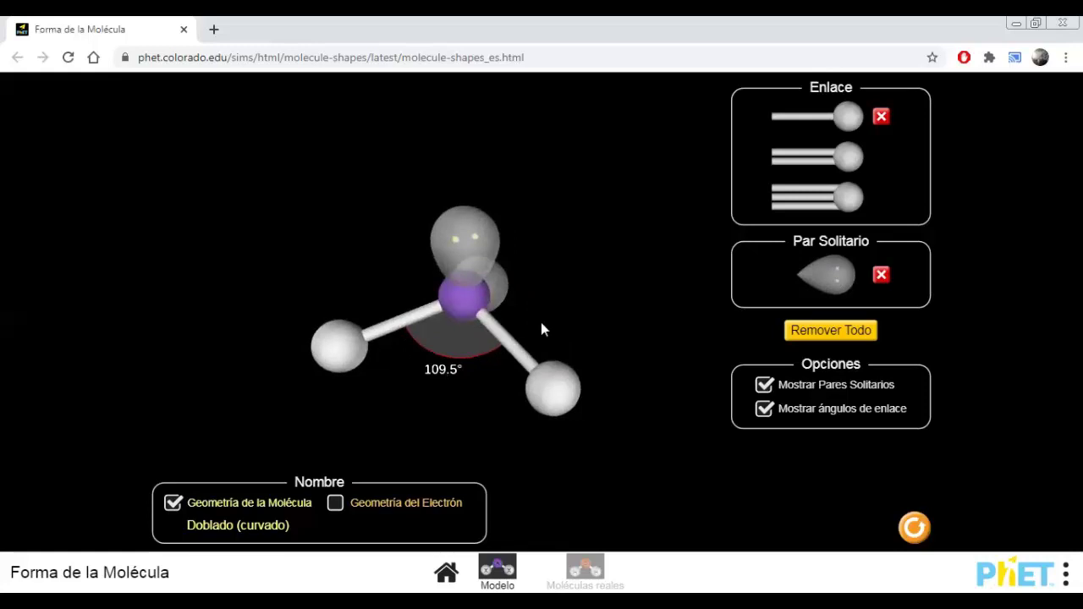
{"action": "left_click_drag", "start_coordinate": [541, 327], "coordinate": [570, 256]}
{"action": "left_click_drag", "start_coordinate": [475, 217], "coordinate": [411, 262]}
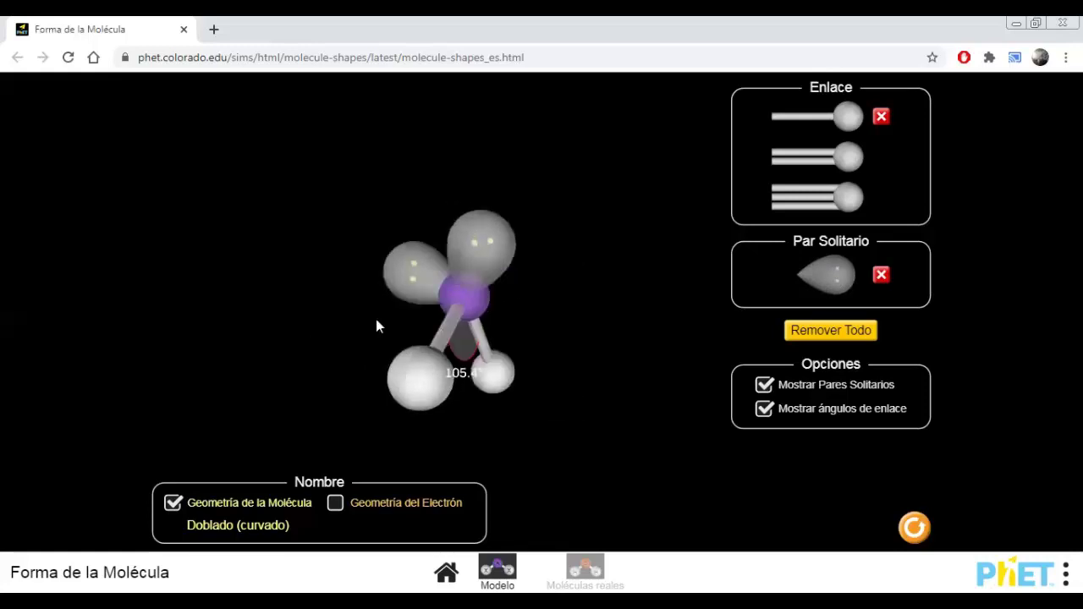
{"action": "left_click_drag", "start_coordinate": [374, 322], "coordinate": [440, 394]}
{"action": "left_click_drag", "start_coordinate": [514, 369], "coordinate": [342, 253]}
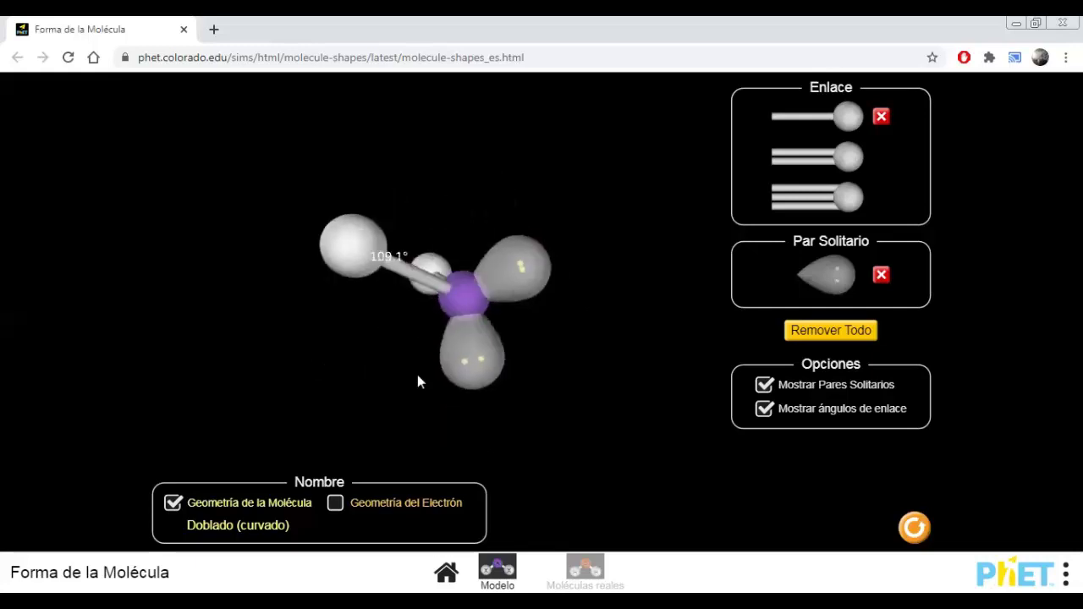
{"action": "left_click_drag", "start_coordinate": [418, 378], "coordinate": [467, 416]}
{"action": "left_click_drag", "start_coordinate": [483, 259], "coordinate": [299, 280]}
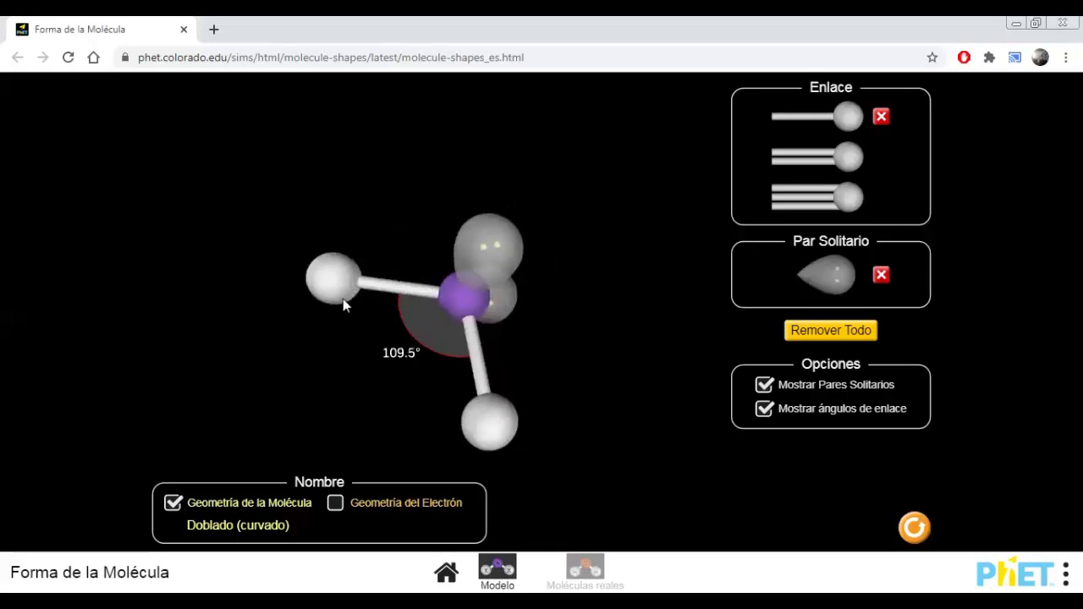
{"action": "left_click_drag", "start_coordinate": [345, 362], "coordinate": [355, 387]}
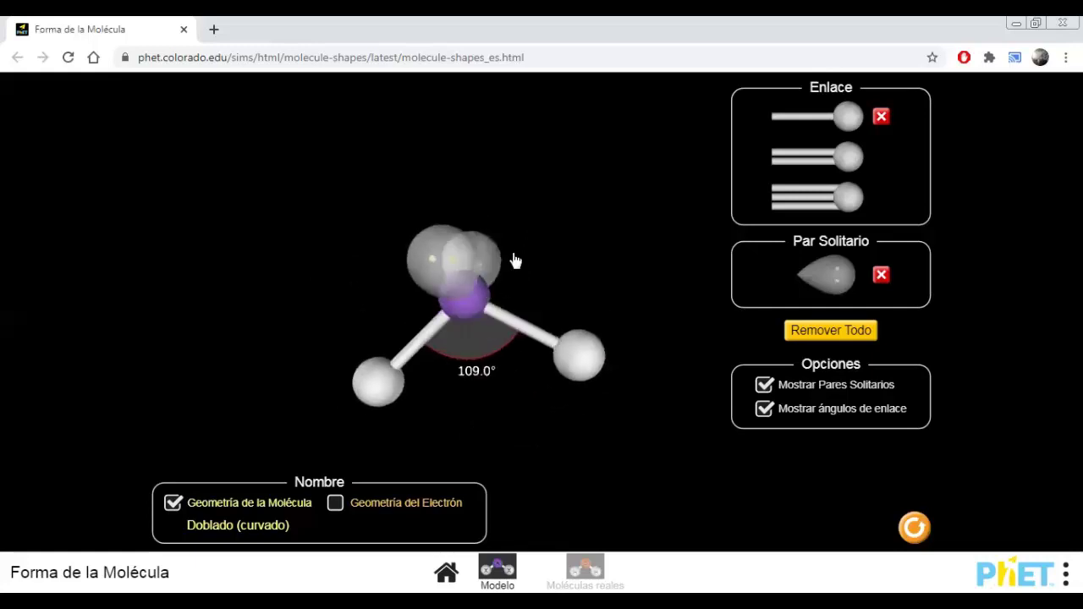
{"action": "left_click_drag", "start_coordinate": [514, 258], "coordinate": [555, 339]}
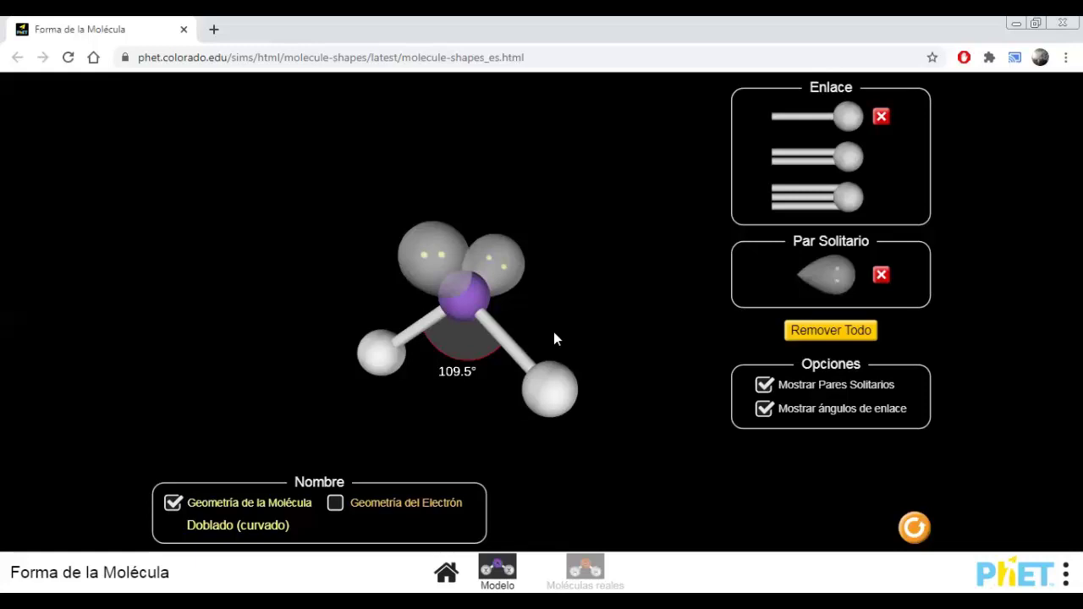
Step: Remove both lone pairs from the central atom and examine the molecule with only its two single bonds
{"action": "left_click", "coordinate": [882, 275]}
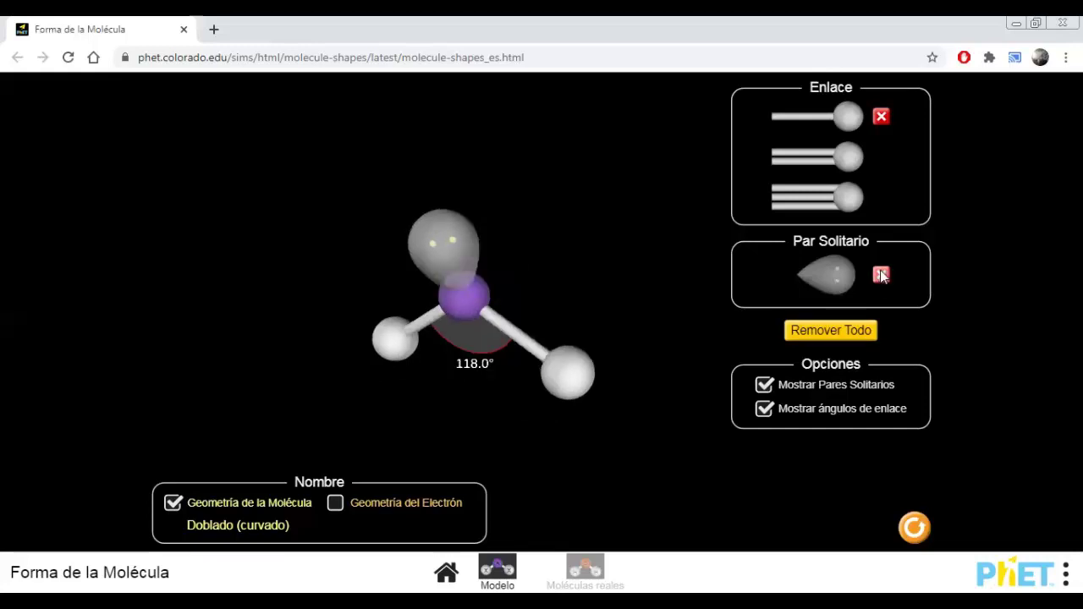
{"action": "left_click", "coordinate": [882, 276]}
{"action": "left_click_drag", "start_coordinate": [379, 298], "coordinate": [355, 302]}
{"action": "left_click_drag", "start_coordinate": [591, 318], "coordinate": [630, 313]}
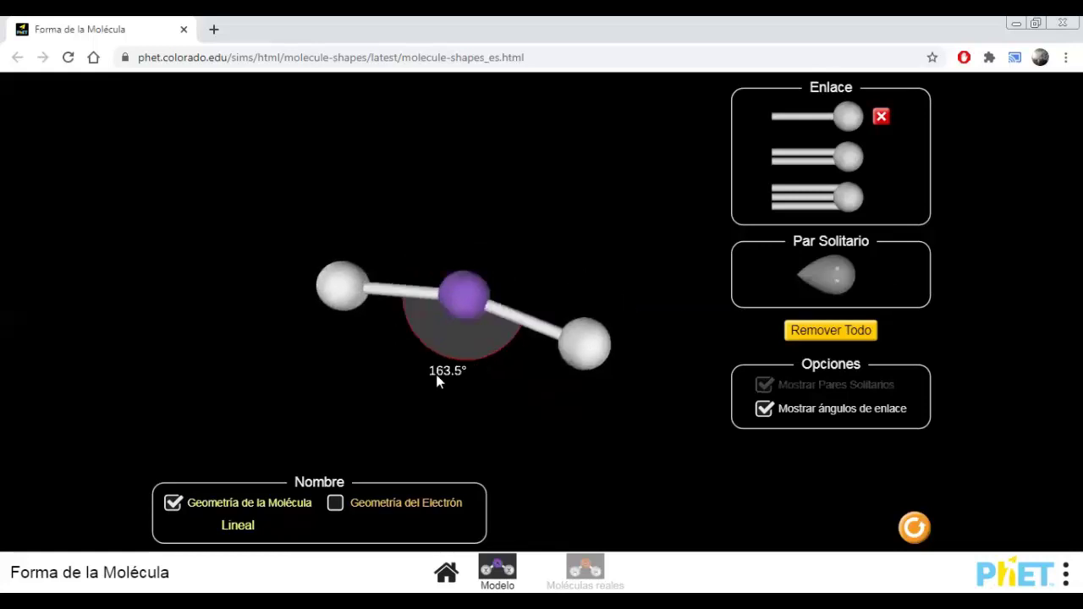
{"action": "left_click_drag", "start_coordinate": [437, 378], "coordinate": [285, 289]}
{"action": "left_click_drag", "start_coordinate": [472, 281], "coordinate": [471, 306]}
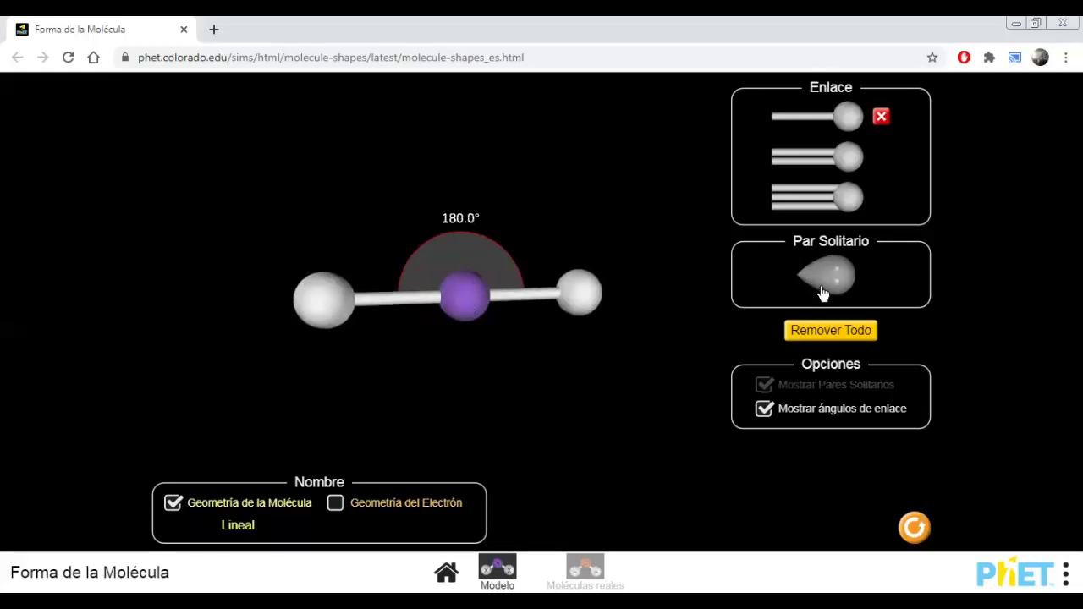
Step: Add a third single-bonded atom to the central atom and examine the three bond angles in the molecular plane
{"action": "left_click_drag", "start_coordinate": [850, 124], "coordinate": [533, 321]}
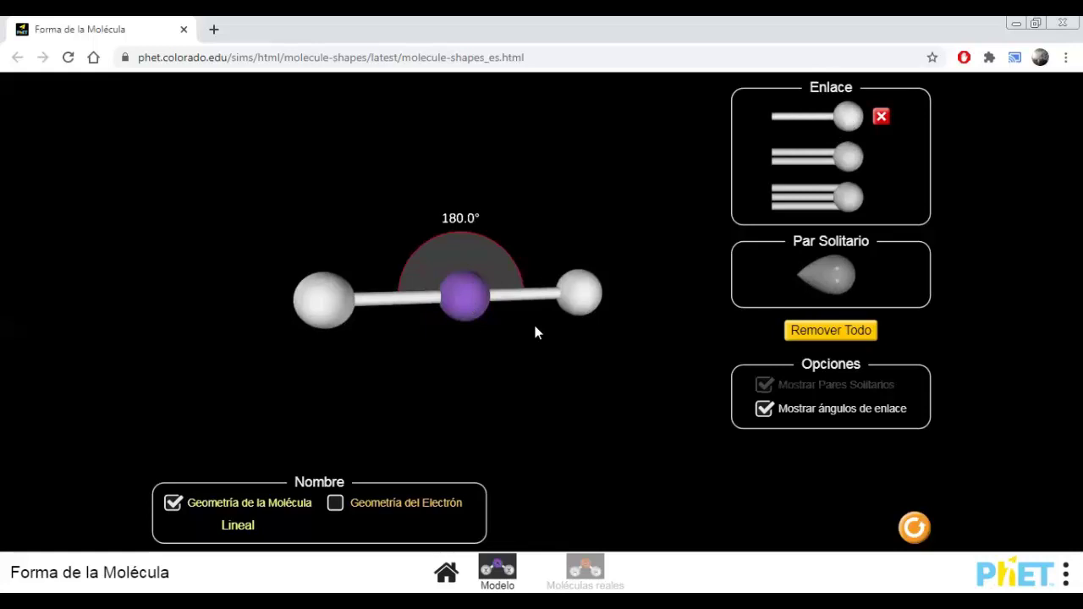
{"action": "left_click_drag", "start_coordinate": [483, 189], "coordinate": [484, 158]}
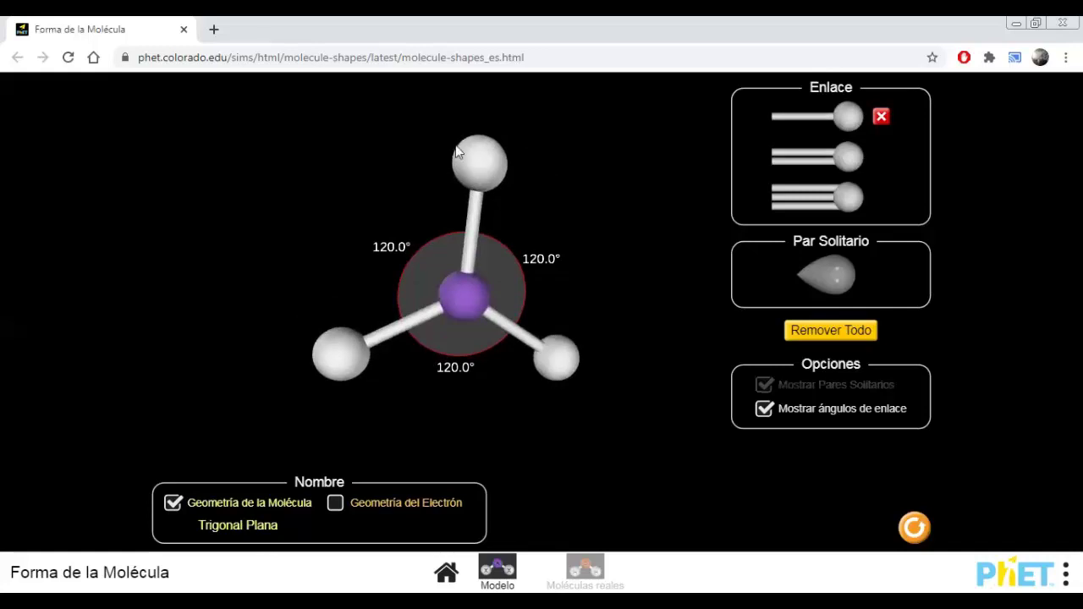
{"action": "left_click_drag", "start_coordinate": [457, 150], "coordinate": [459, 159]}
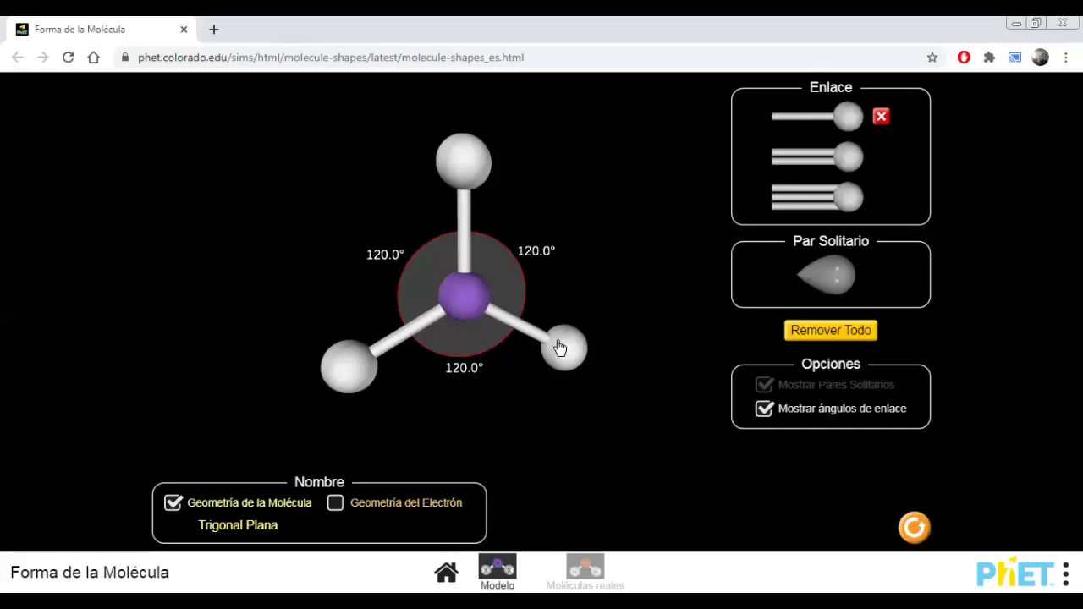
{"action": "left_click_drag", "start_coordinate": [559, 347], "coordinate": [475, 179]}
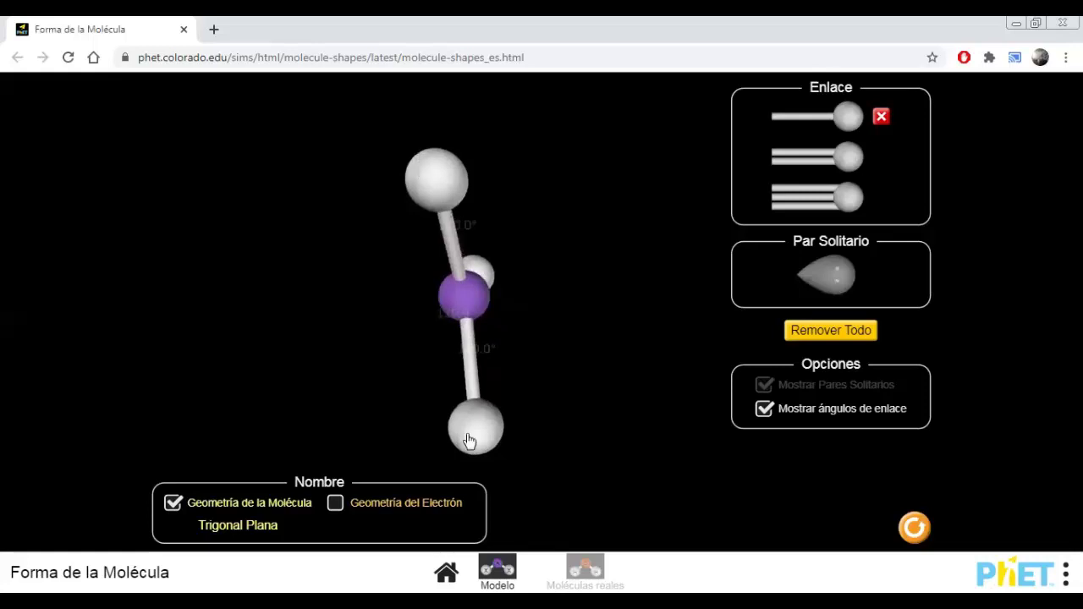
{"action": "left_click_drag", "start_coordinate": [295, 375], "coordinate": [476, 288]}
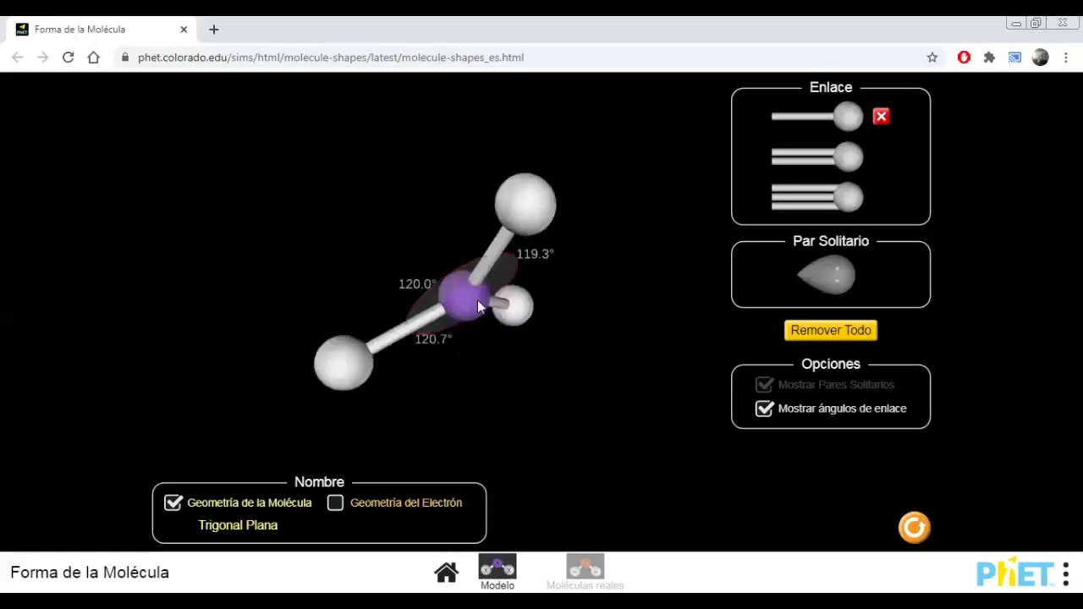
{"action": "left_click_drag", "start_coordinate": [405, 217], "coordinate": [482, 316]}
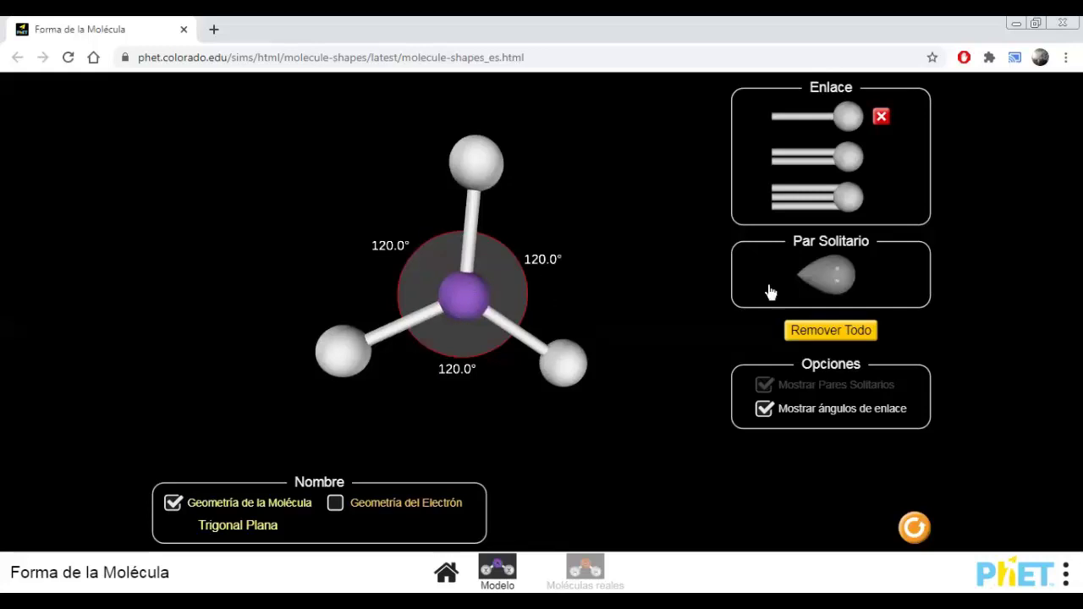
Step: Add a lone pair to the central atom of the molecule with three single bonds
{"action": "left_click_drag", "start_coordinate": [826, 275], "coordinate": [481, 305]}
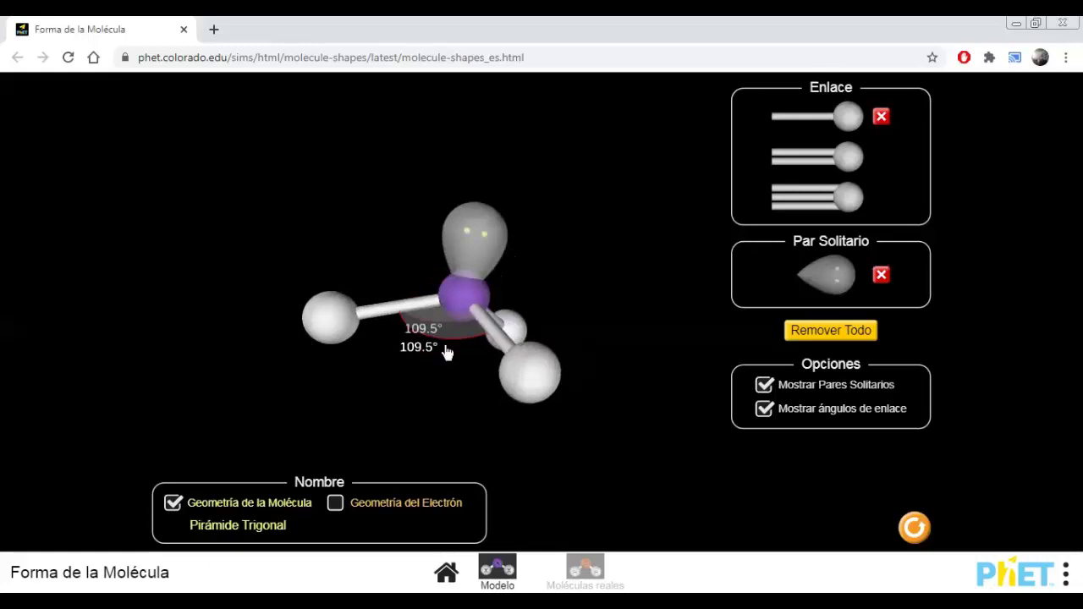
Step: Remove the lone pair from the central atom and examine the molecule with only its three single bonds from different sides
{"action": "left_click_drag", "start_coordinate": [447, 353], "coordinate": [447, 354]}
{"action": "left_click_drag", "start_coordinate": [417, 196], "coordinate": [467, 214]}
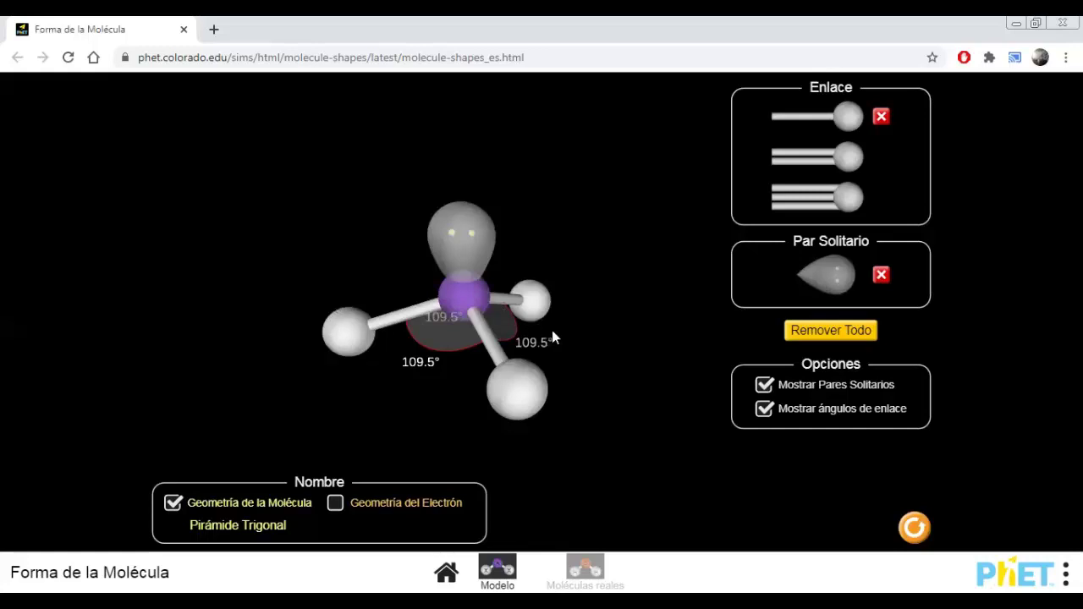
{"action": "left_click", "coordinate": [881, 280]}
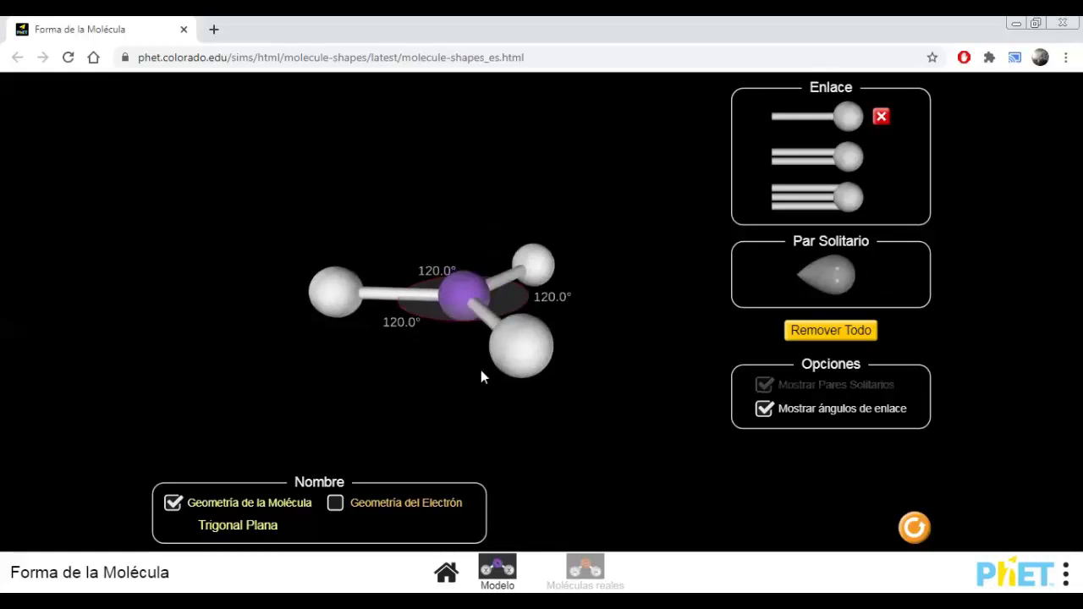
{"action": "left_click_drag", "start_coordinate": [480, 370], "coordinate": [544, 230]}
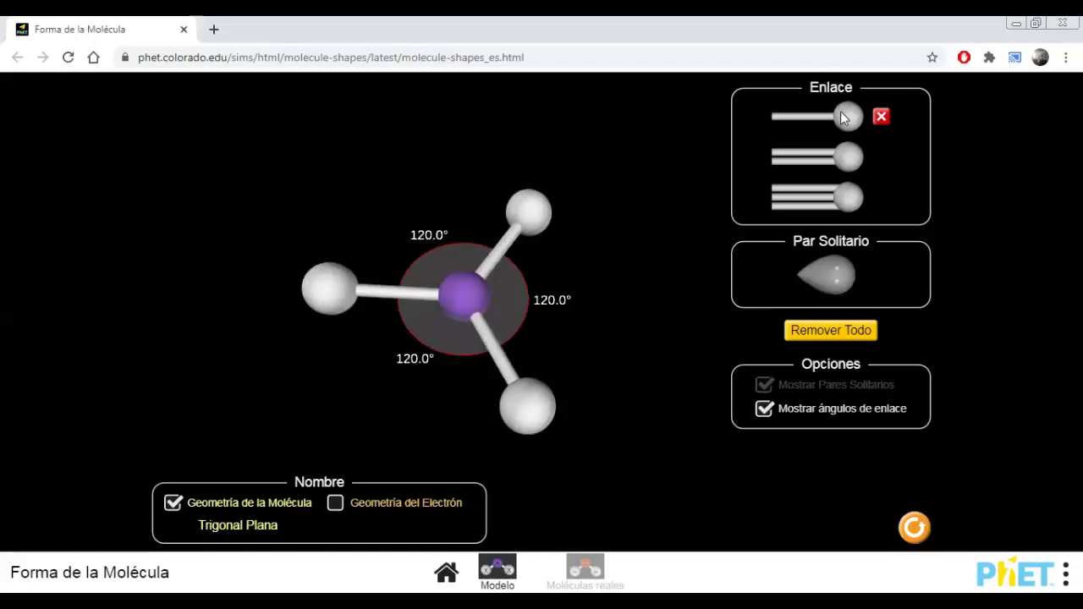
Step: Add a fourth single-bonded atom to the central atom and examine the bond angles from several sides
{"action": "left_click_drag", "start_coordinate": [447, 281], "coordinate": [443, 291]}
{"action": "left_click_drag", "start_coordinate": [418, 246], "coordinate": [449, 282]}
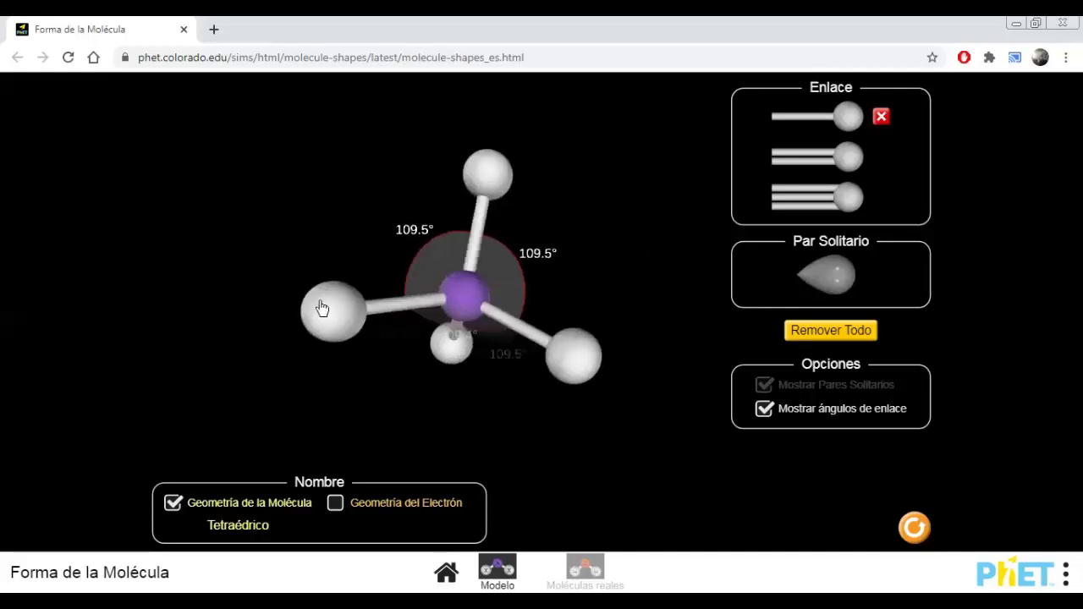
{"action": "left_click_drag", "start_coordinate": [322, 308], "coordinate": [464, 341]}
{"action": "left_click_drag", "start_coordinate": [501, 401], "coordinate": [500, 407]}
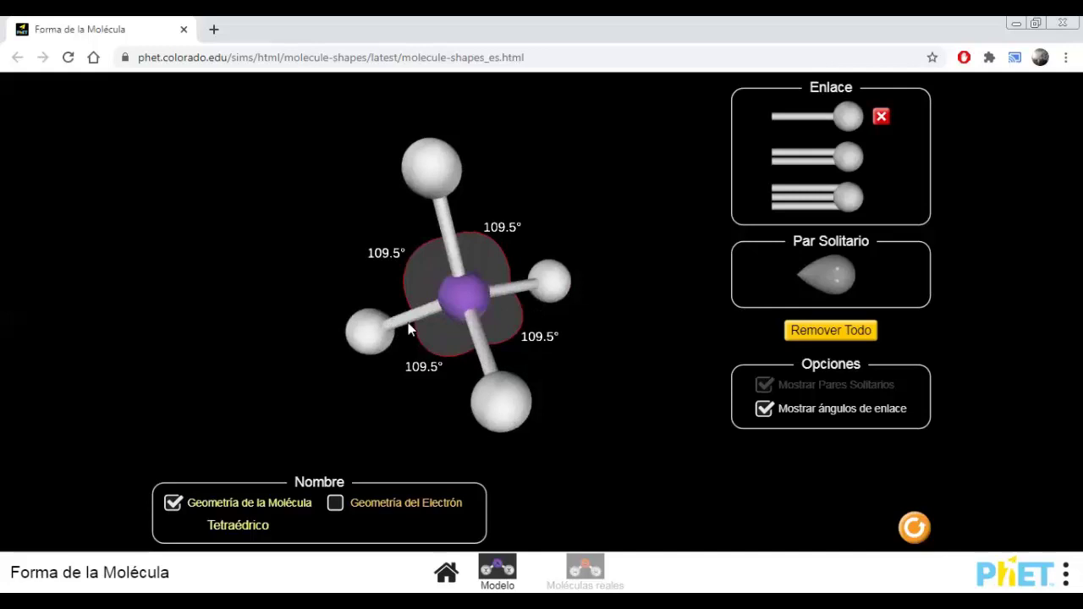
Step: Displace bonded atoms around the central atom and rotate the four-bond molecule to examine how its bond angles respond
{"action": "left_click_drag", "start_coordinate": [408, 323], "coordinate": [358, 365]}
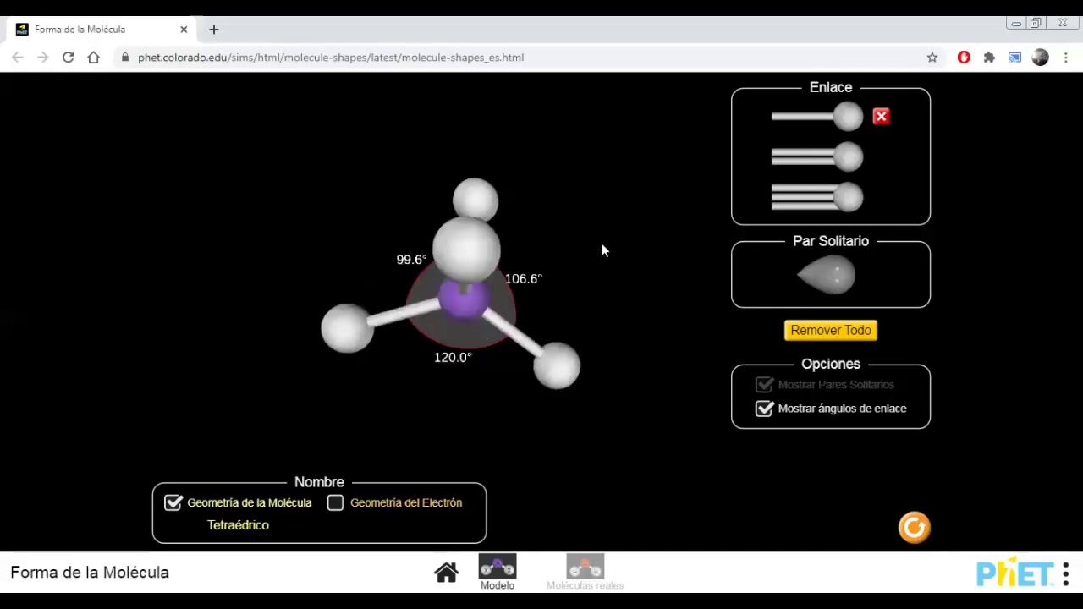
{"action": "left_click_drag", "start_coordinate": [601, 249], "coordinate": [537, 401]}
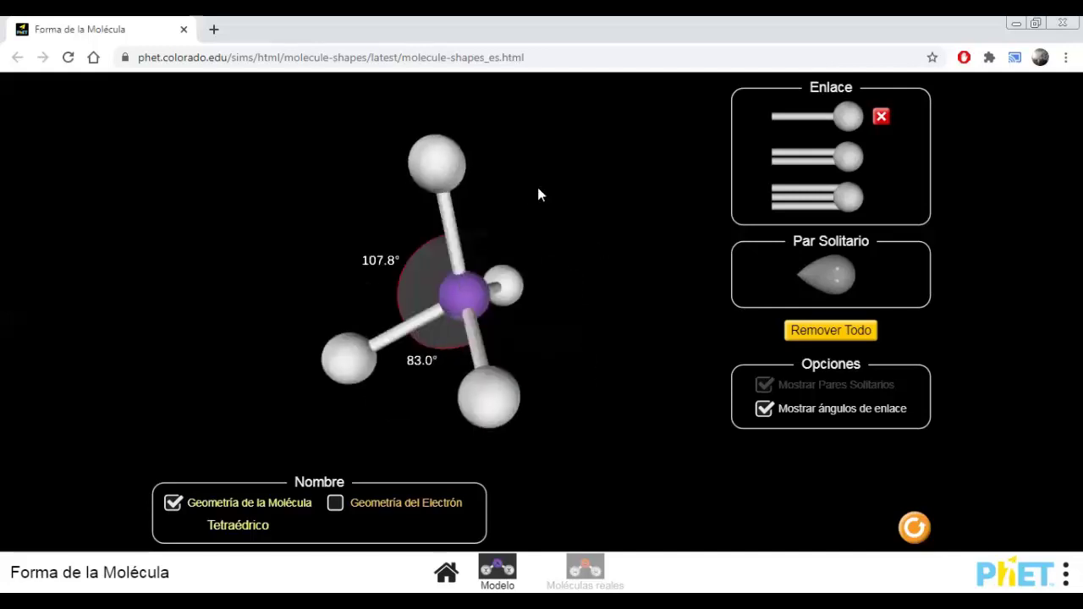
{"action": "left_click_drag", "start_coordinate": [537, 194], "coordinate": [558, 317]}
{"action": "left_click_drag", "start_coordinate": [415, 375], "coordinate": [415, 375]}
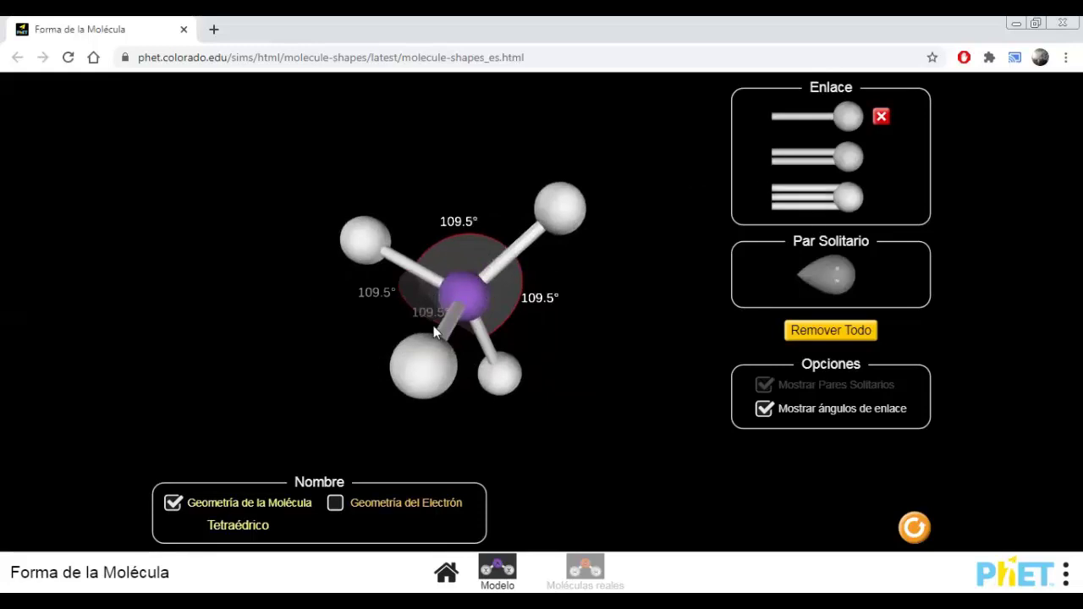
{"action": "left_click_drag", "start_coordinate": [423, 367], "coordinate": [296, 455]}
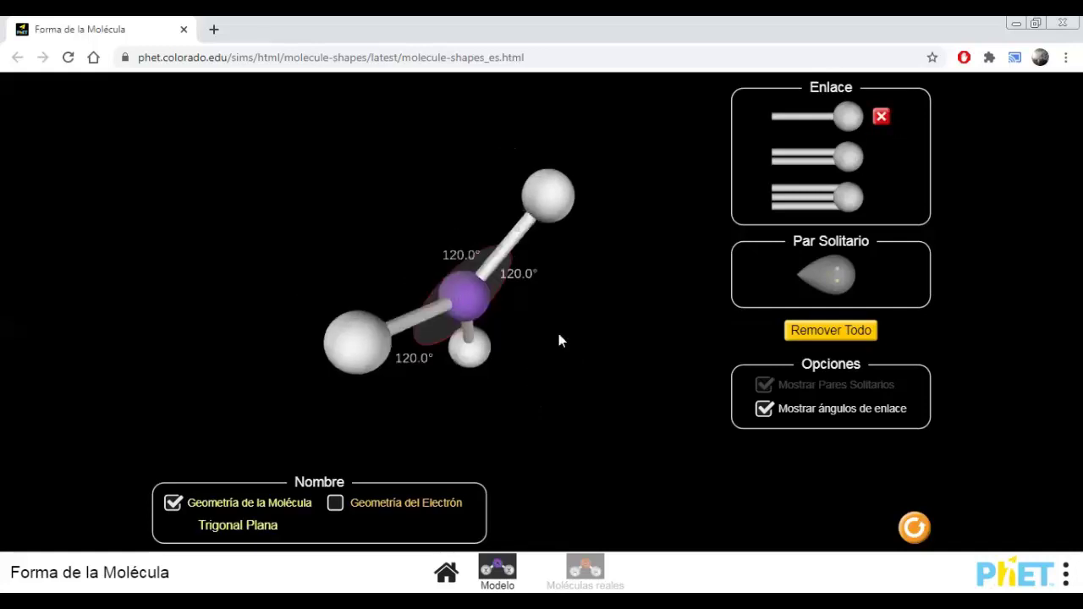
Step: Reduce the molecule to two single bonds, and add and remove one lone pair to compare the bond angle
{"action": "left_click_drag", "start_coordinate": [559, 334], "coordinate": [840, 121]}
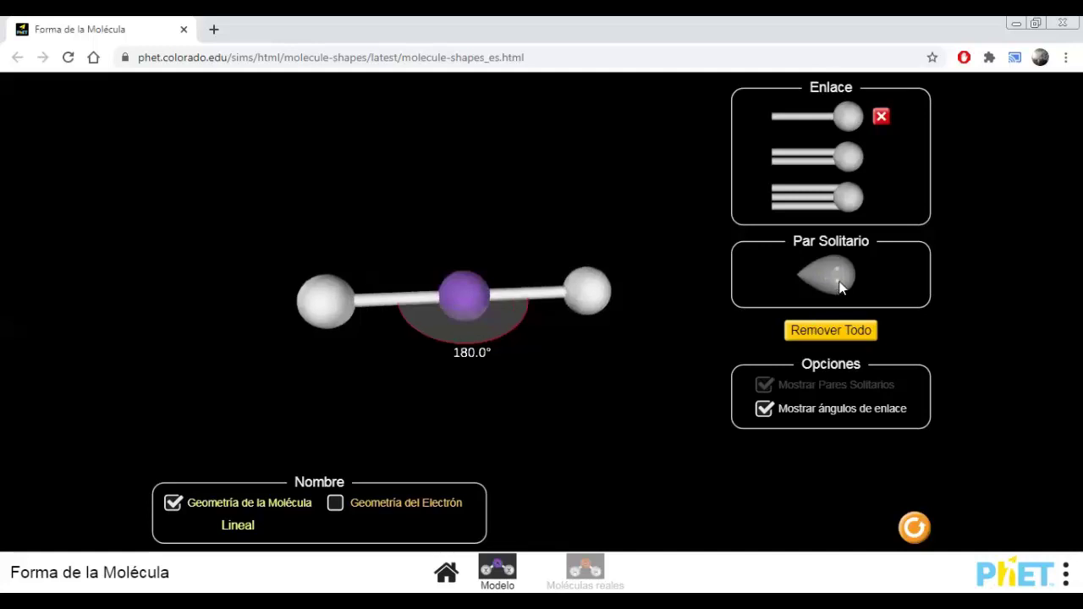
{"action": "left_click_drag", "start_coordinate": [838, 284], "coordinate": [455, 279]}
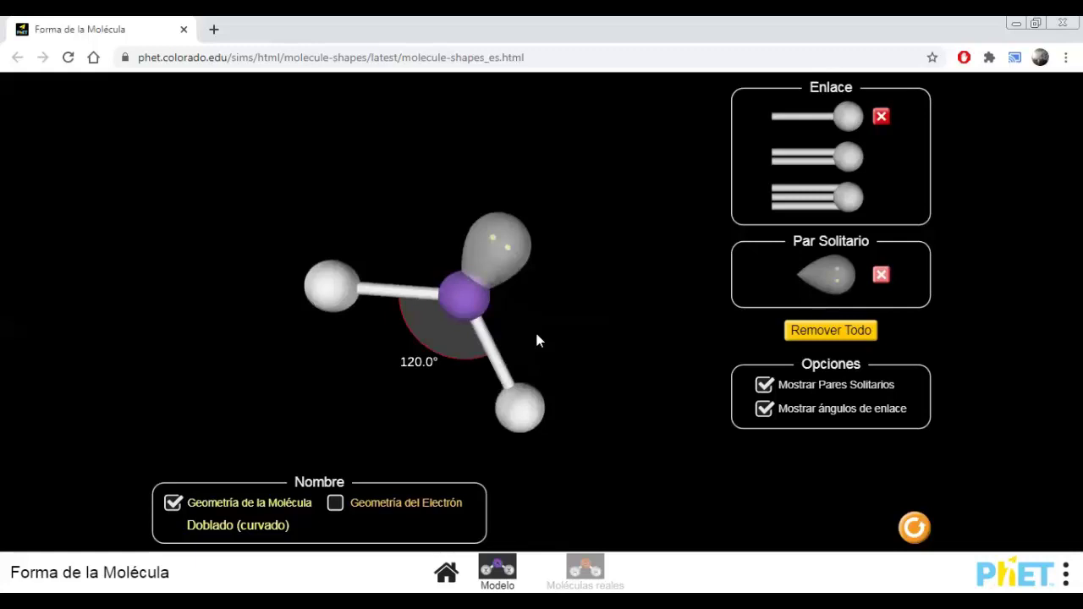
{"action": "left_click", "coordinate": [881, 274]}
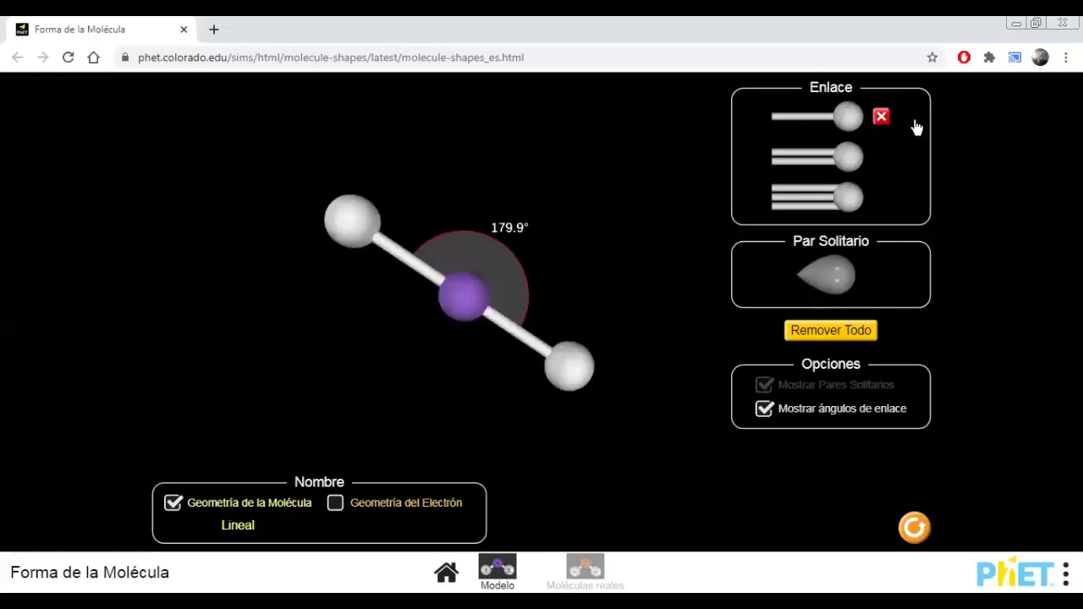
Step: Remove one of the two single bonds and examine the remaining two-atom molecule from all sides
{"action": "left_click", "coordinate": [881, 116]}
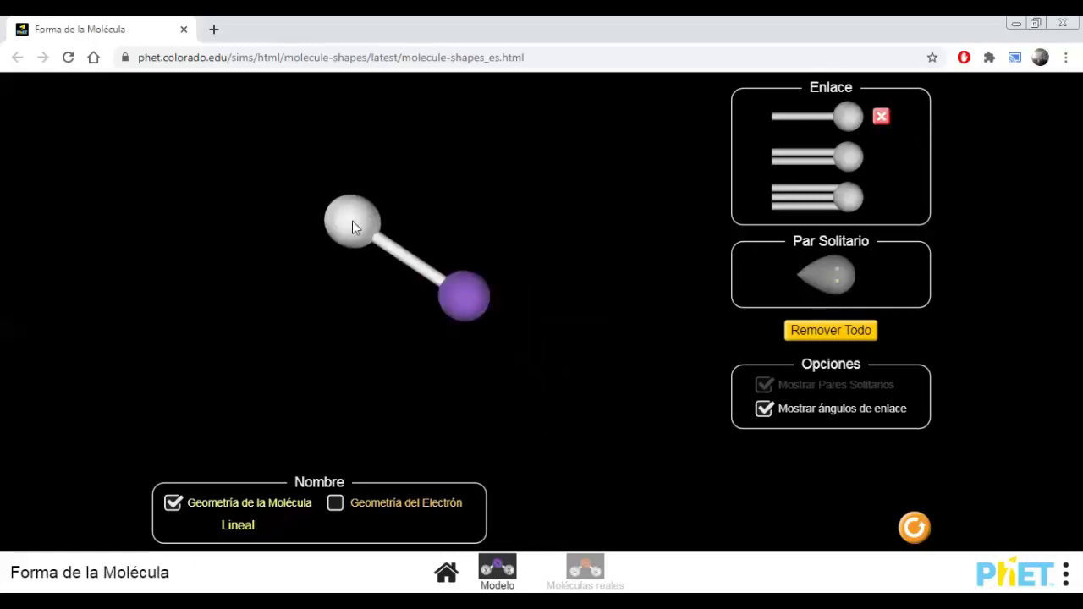
{"action": "left_click_drag", "start_coordinate": [353, 224], "coordinate": [517, 159]}
{"action": "left_click_drag", "start_coordinate": [357, 328], "coordinate": [563, 280]}
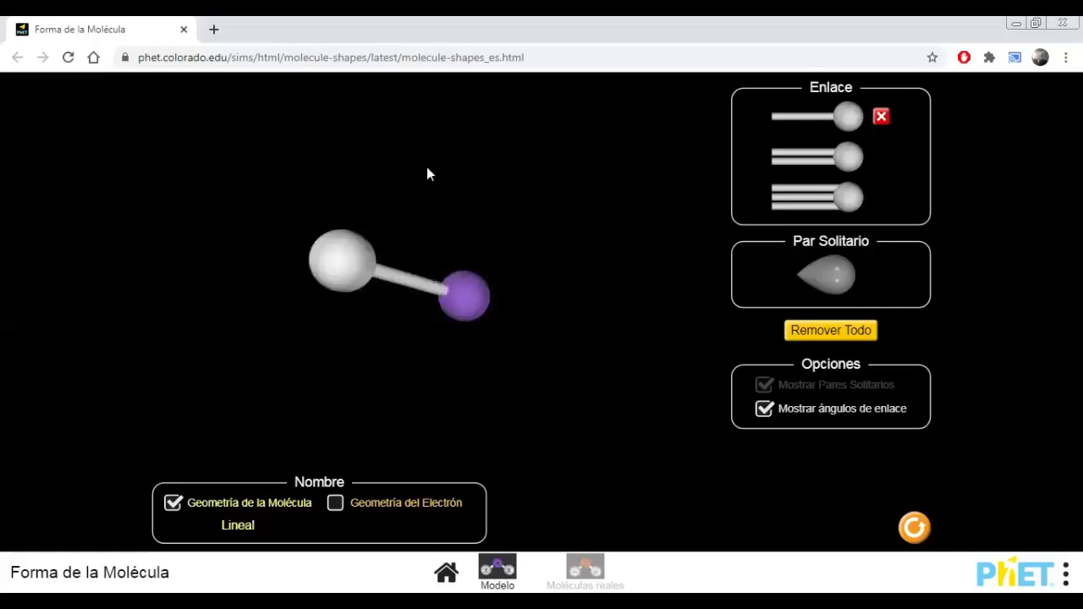
{"action": "left_click_drag", "start_coordinate": [430, 174], "coordinate": [336, 341]}
{"action": "left_click_drag", "start_coordinate": [486, 318], "coordinate": [603, 293]}
{"action": "left_click_drag", "start_coordinate": [358, 346], "coordinate": [488, 380]}
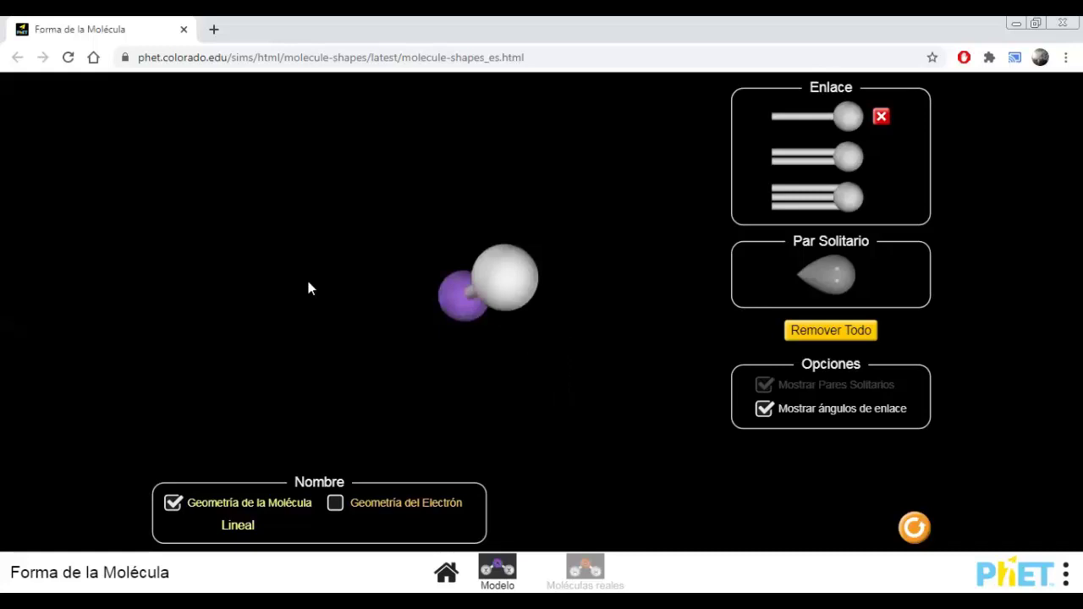
{"action": "left_click_drag", "start_coordinate": [310, 287], "coordinate": [404, 111]}
{"action": "left_click_drag", "start_coordinate": [594, 370], "coordinate": [370, 263]}
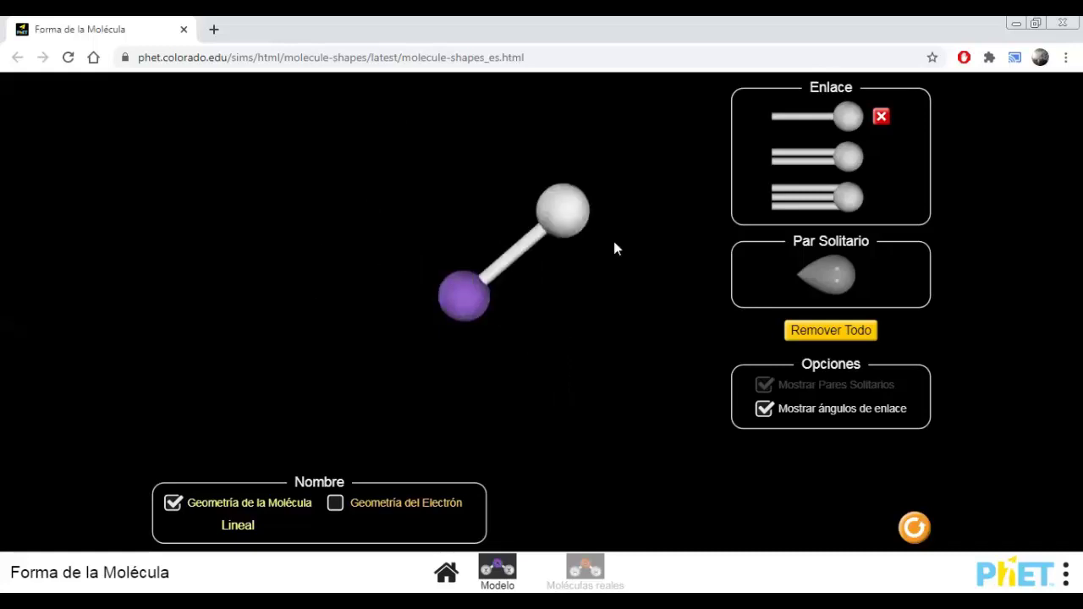
{"action": "left_click_drag", "start_coordinate": [615, 246], "coordinate": [445, 389]}
{"action": "left_click_drag", "start_coordinate": [385, 187], "coordinate": [440, 310]}
{"action": "left_click_drag", "start_coordinate": [583, 307], "coordinate": [438, 336]}
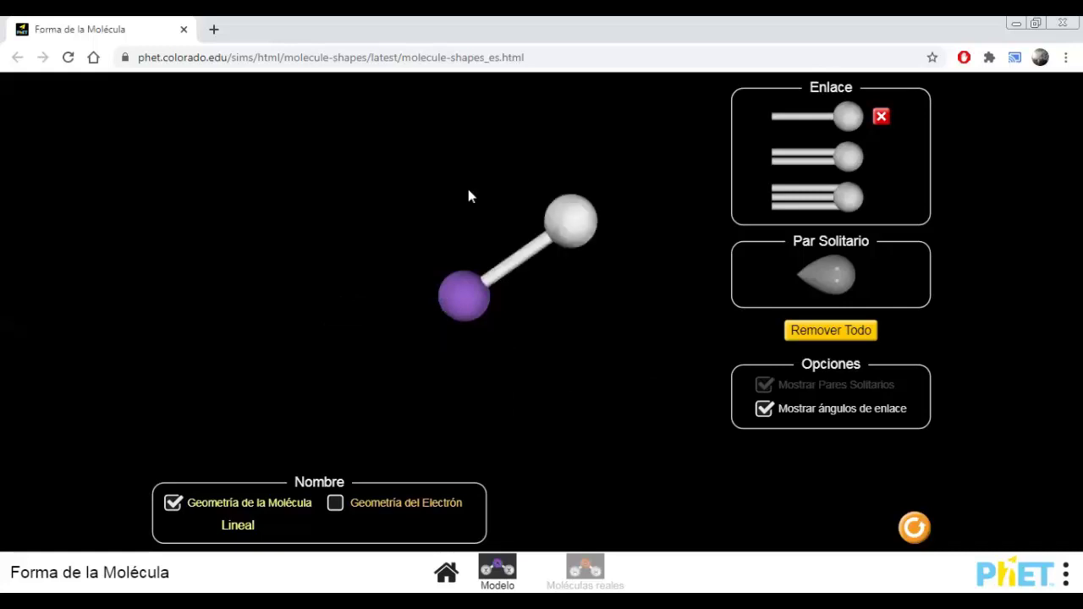
{"action": "left_click_drag", "start_coordinate": [469, 194], "coordinate": [561, 295]}
{"action": "left_click_drag", "start_coordinate": [549, 348], "coordinate": [416, 358]}
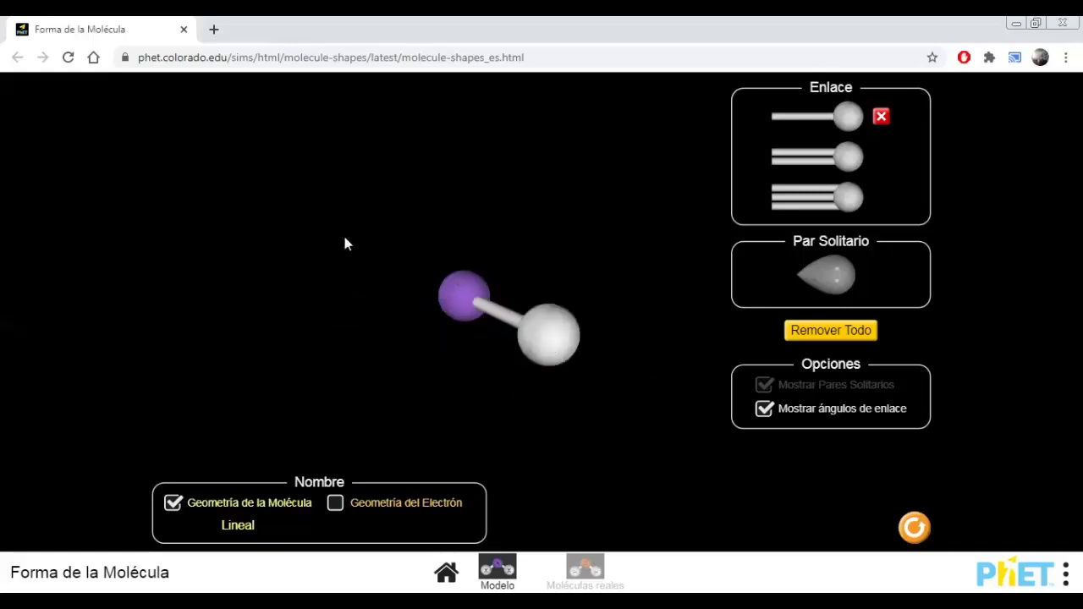
{"action": "left_click_drag", "start_coordinate": [346, 242], "coordinate": [638, 242]}
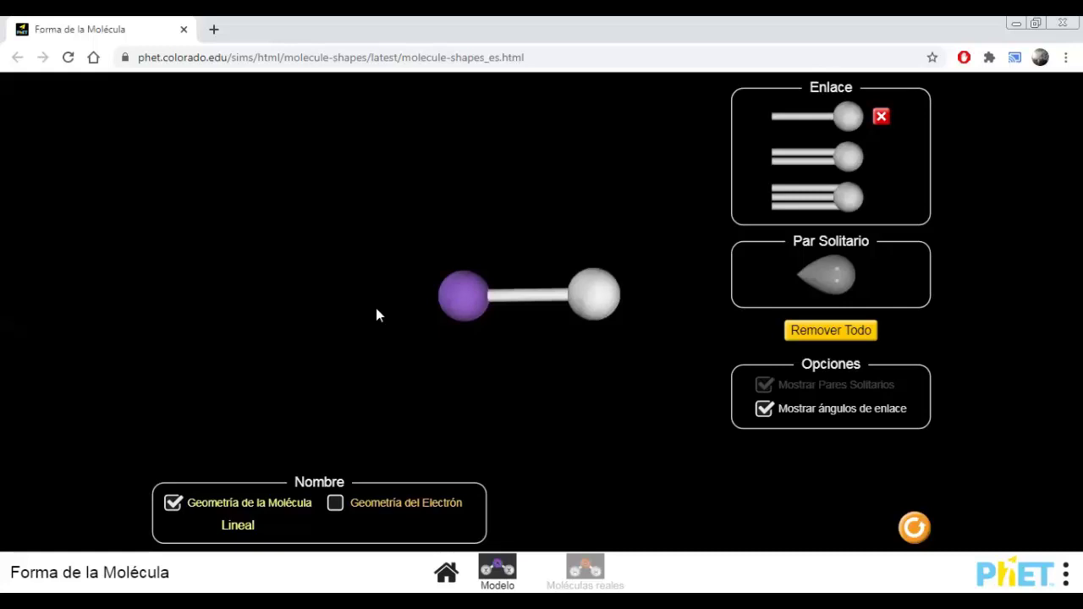
{"action": "left_click_drag", "start_coordinate": [375, 314], "coordinate": [728, 293]}
{"action": "left_click_drag", "start_coordinate": [603, 343], "coordinate": [418, 363]}
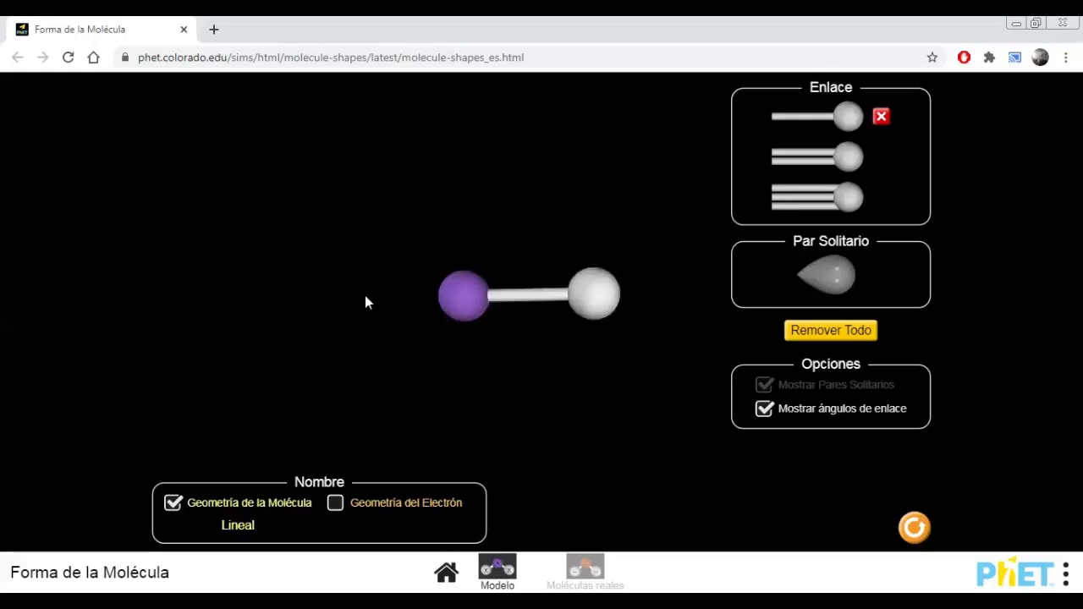
{"action": "left_click_drag", "start_coordinate": [365, 302], "coordinate": [363, 273]}
{"action": "left_click_drag", "start_coordinate": [346, 217], "coordinate": [327, 189]}
{"action": "left_click_drag", "start_coordinate": [471, 181], "coordinate": [578, 355]}
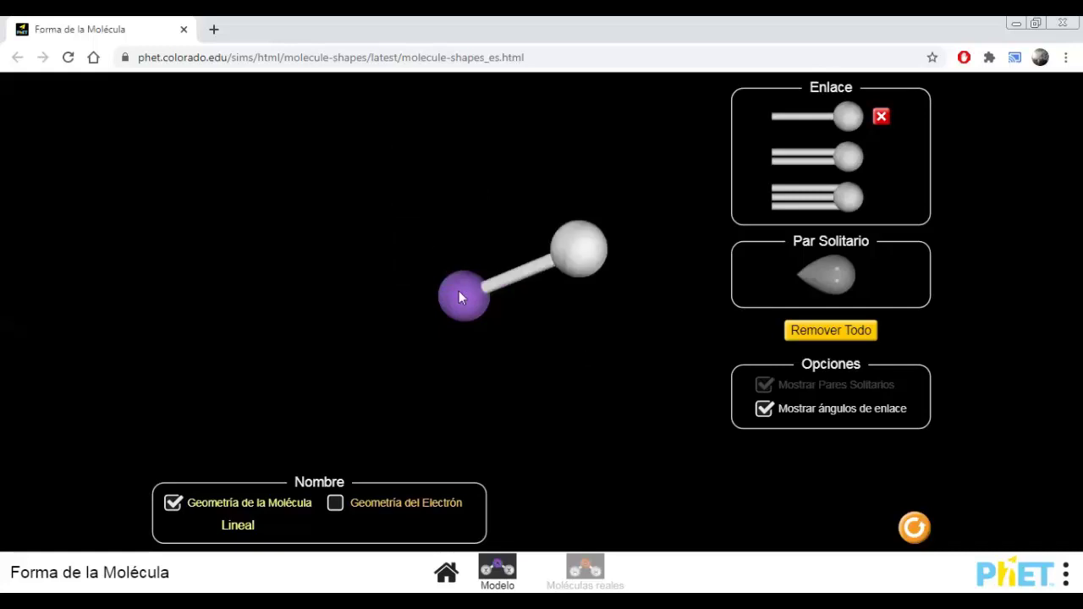
{"action": "left_click_drag", "start_coordinate": [460, 295], "coordinate": [463, 297]}
{"action": "left_click_drag", "start_coordinate": [579, 347], "coordinate": [604, 339]}
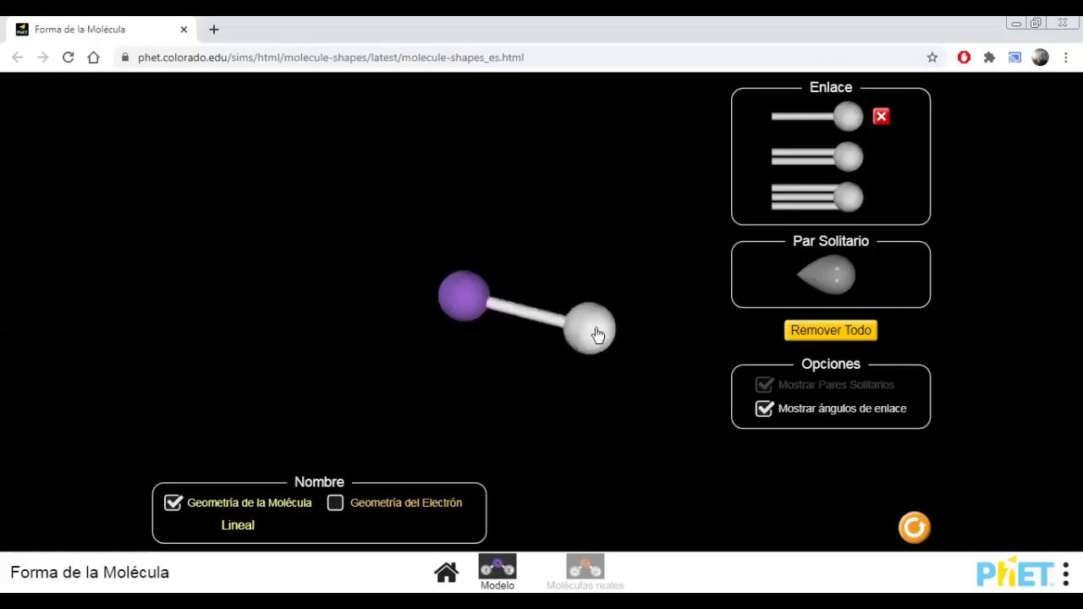